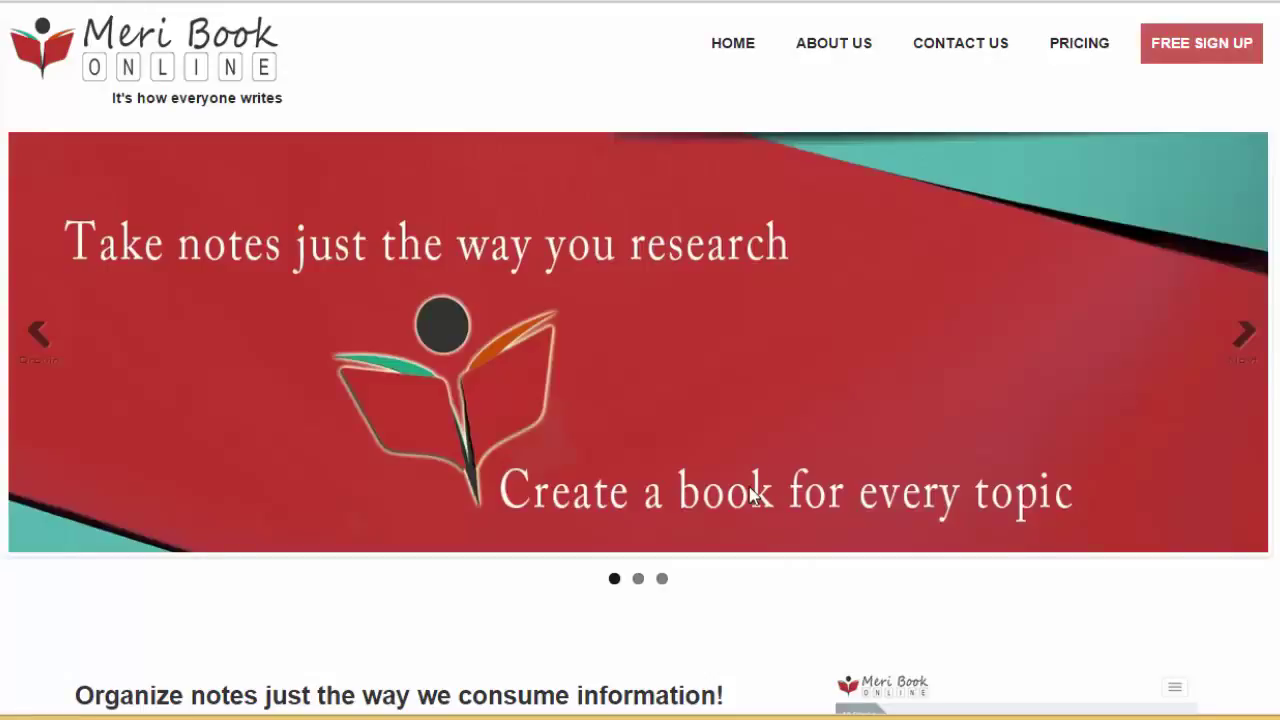
Advance the homepage carousel to its next slide.
{"action": "left_click", "coordinate": [639, 579]}
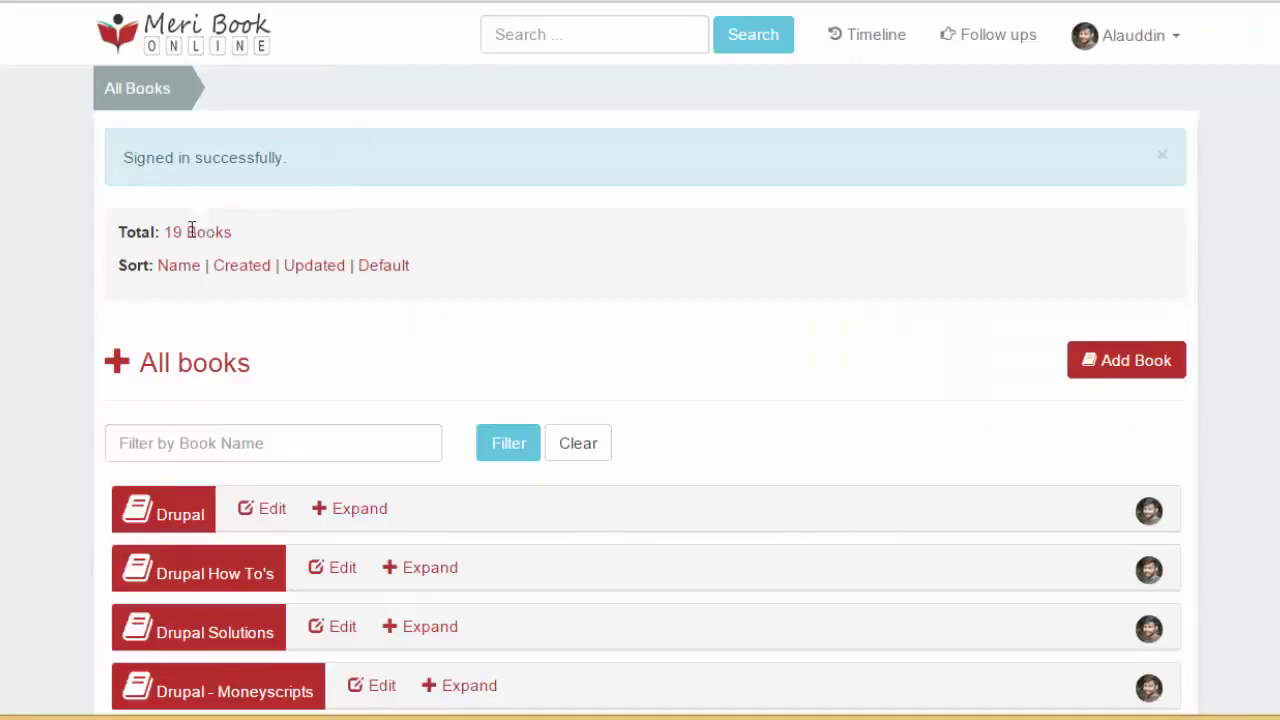
Filter the library by 'video' and expand Video Production - How To to reveal Video Creation Steps.
{"action": "left_click", "coordinate": [220, 440]}
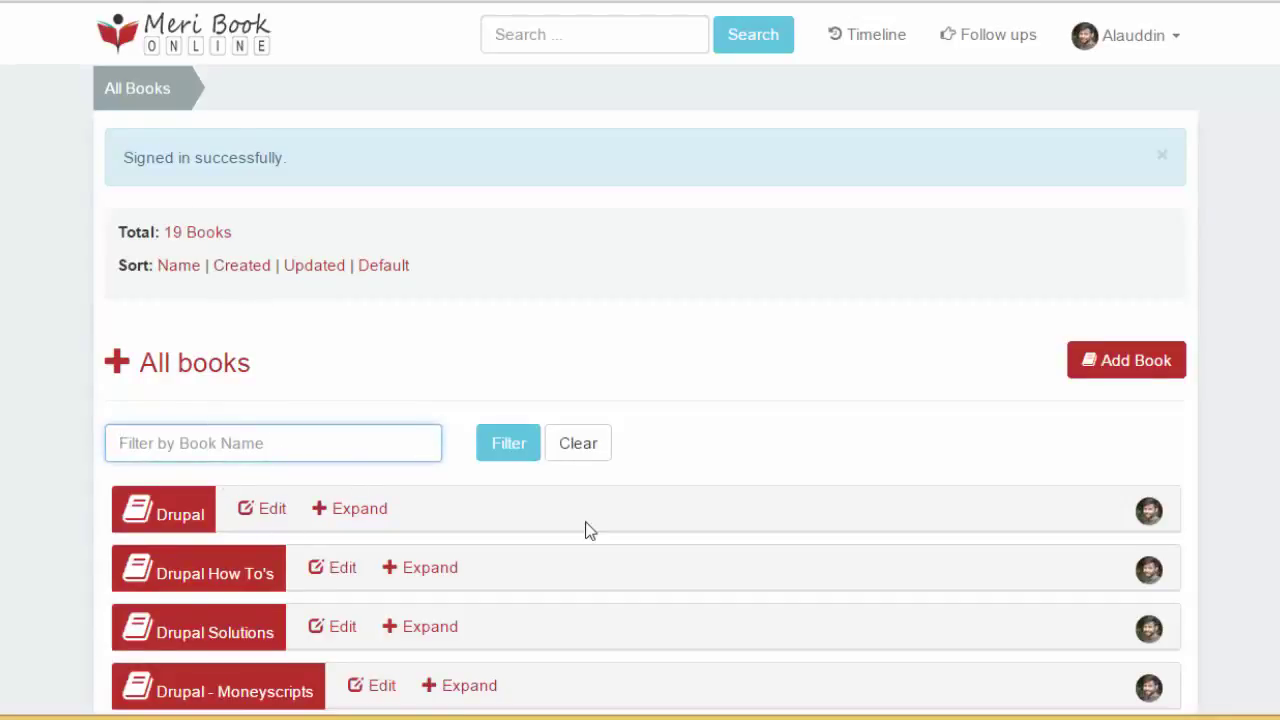
{"action": "type", "text": "vi"}
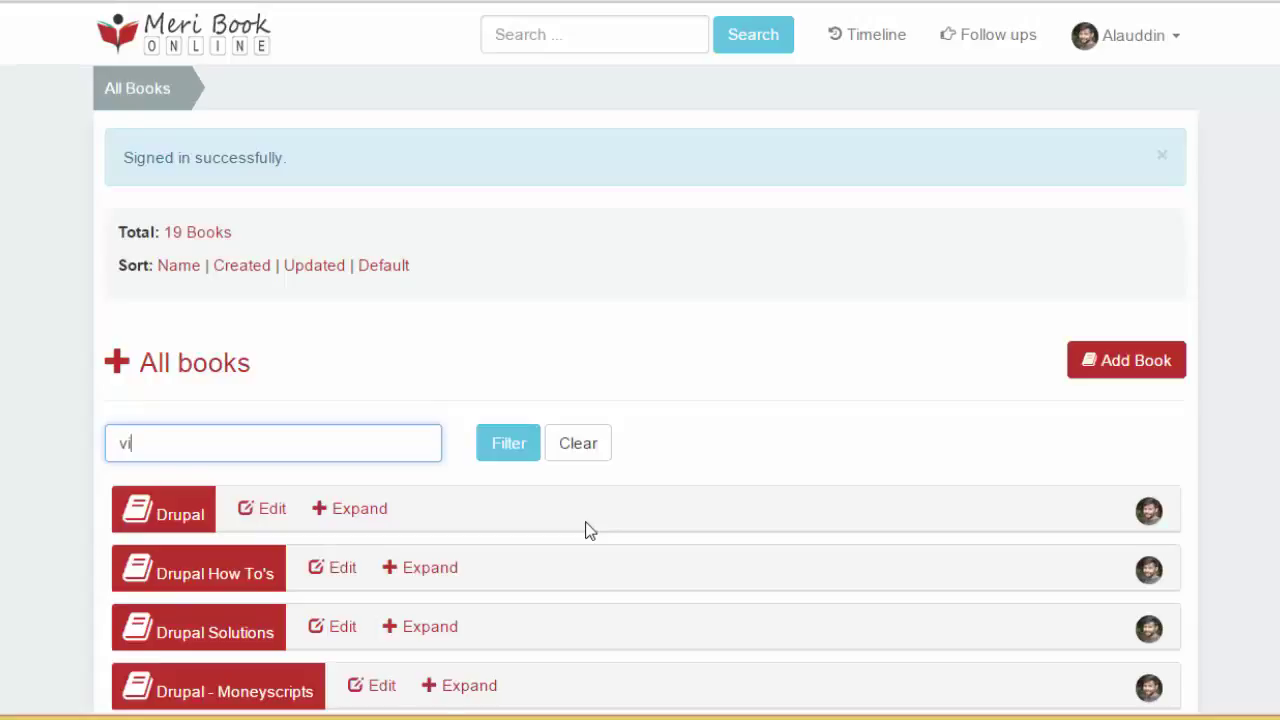
{"action": "type", "text": "deo"}
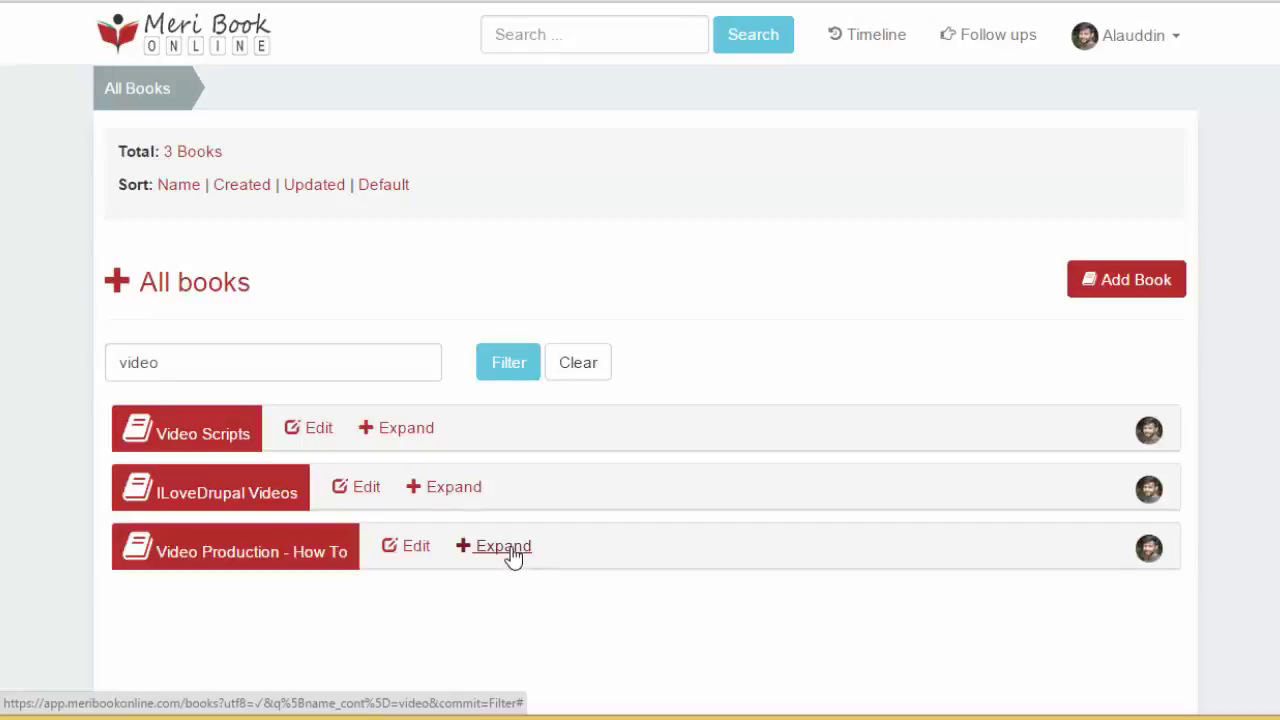
{"action": "left_click", "coordinate": [508, 550]}
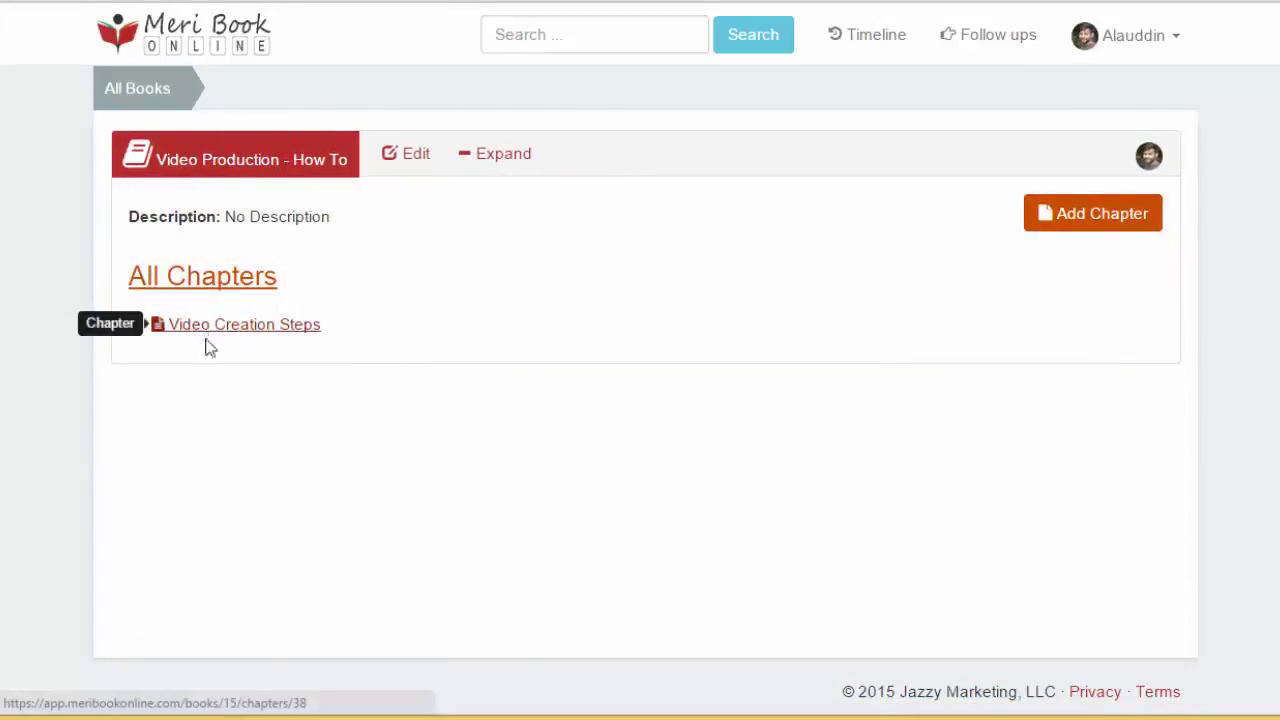
In Video Creation Steps, move Create Voice Over and Audio Fix In Audition up so sections run 1–5.
{"action": "left_click", "coordinate": [305, 335]}
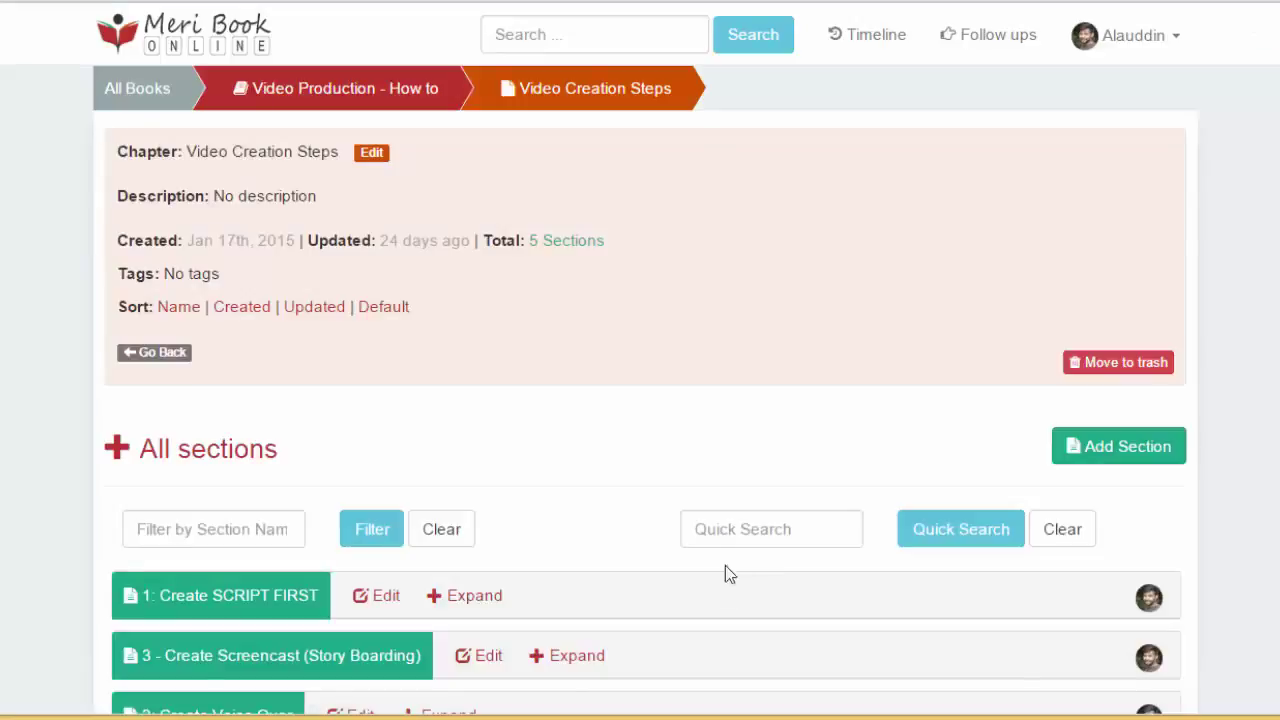
{"action": "scroll", "coordinate": [709, 412], "scroll_direction": "down", "scroll_amount": 1}
{"action": "scroll", "coordinate": [708, 408], "scroll_direction": "up", "scroll_amount": 1}
{"action": "scroll", "coordinate": [669, 389], "scroll_direction": "down", "scroll_amount": 1}
{"action": "scroll", "coordinate": [539, 421], "scroll_direction": "down", "scroll_amount": 1}
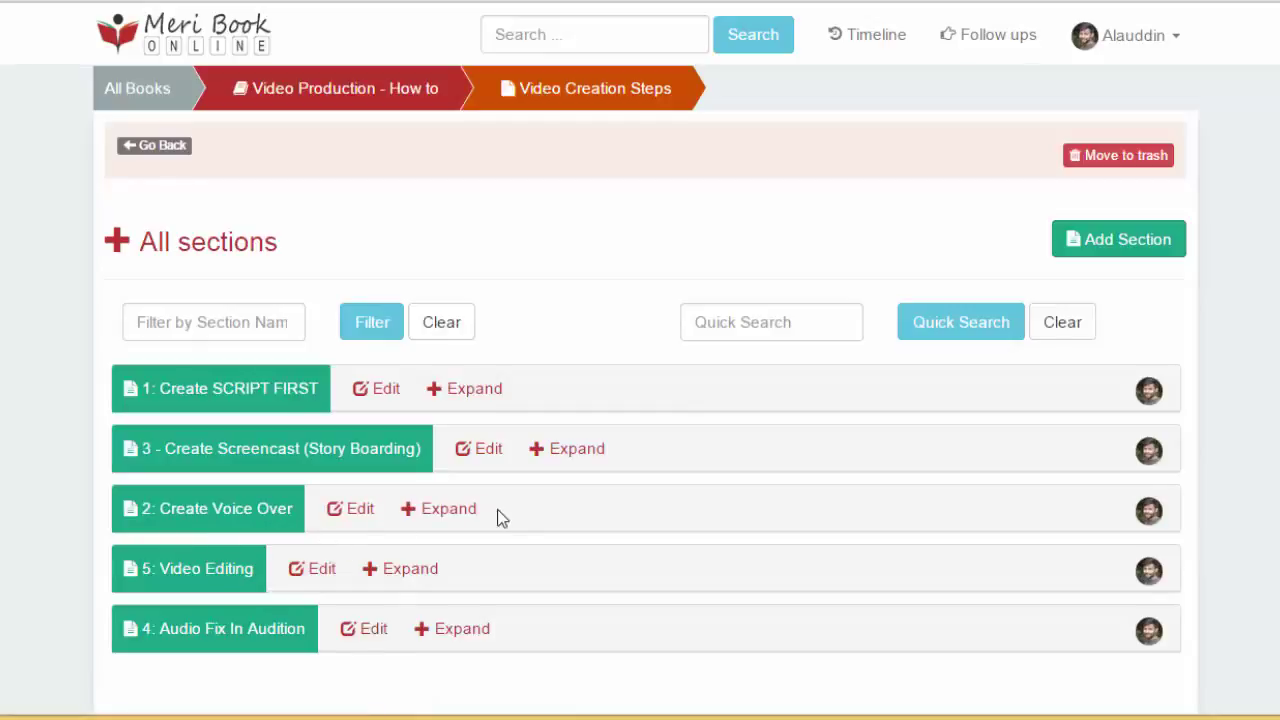
{"action": "left_click_drag", "start_coordinate": [510, 512], "coordinate": [487, 437]}
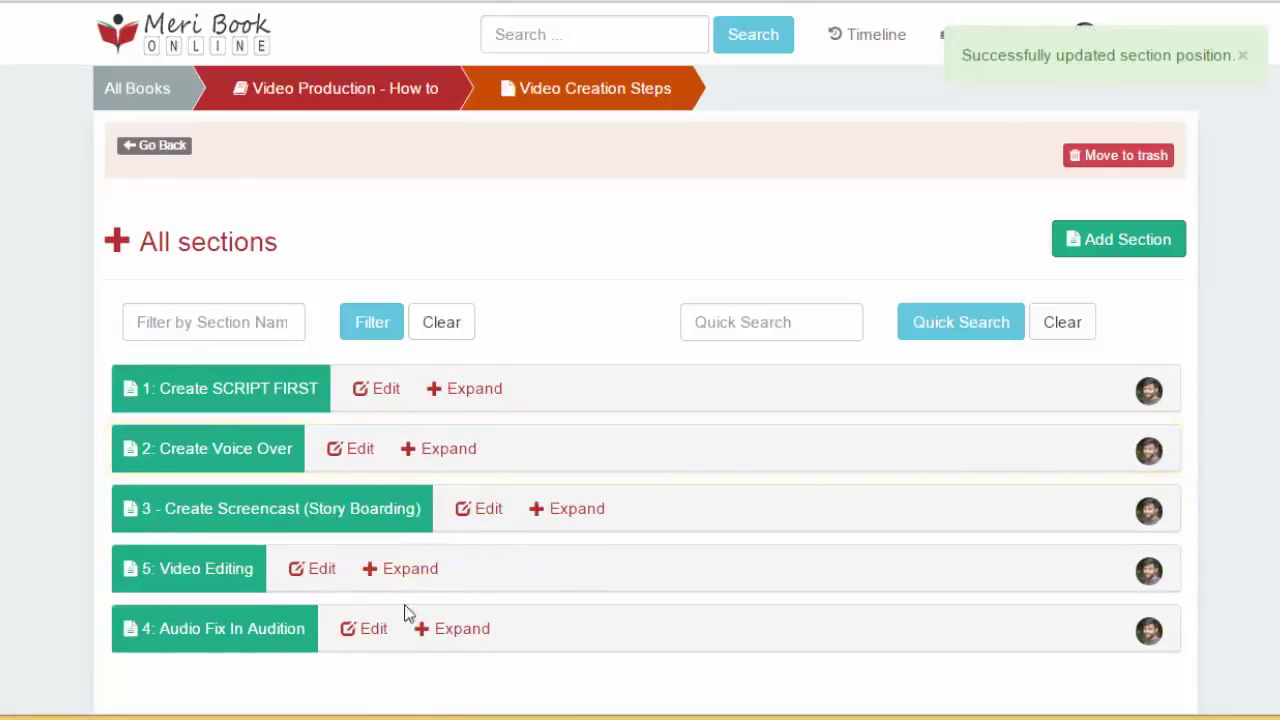
{"action": "left_click_drag", "start_coordinate": [517, 630], "coordinate": [516, 556]}
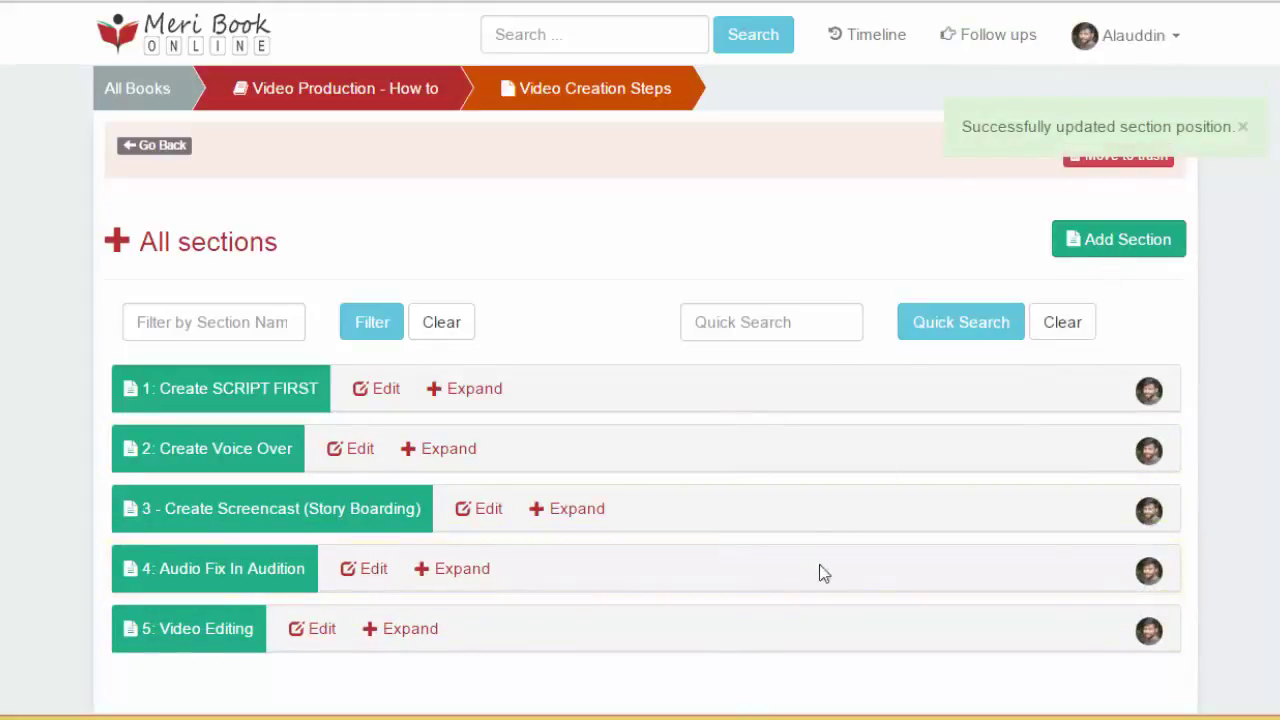
{"action": "left_click", "coordinate": [395, 91]}
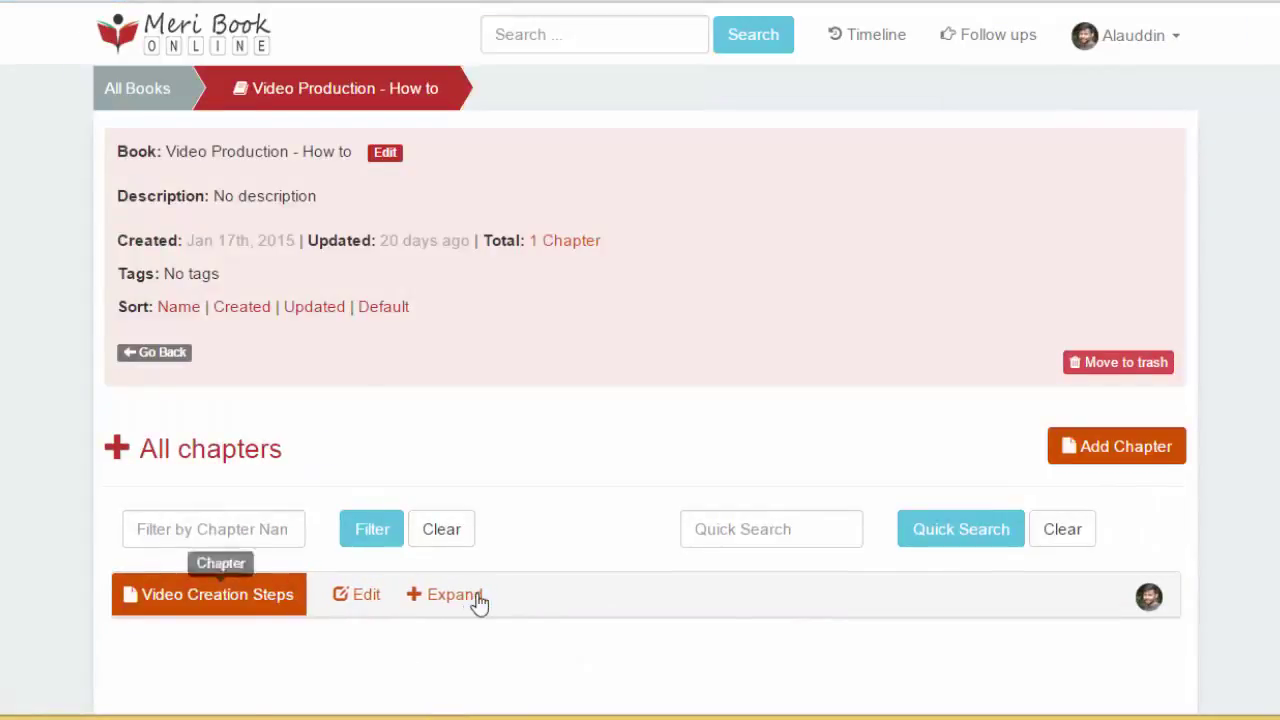
{"action": "left_click", "coordinate": [479, 596]}
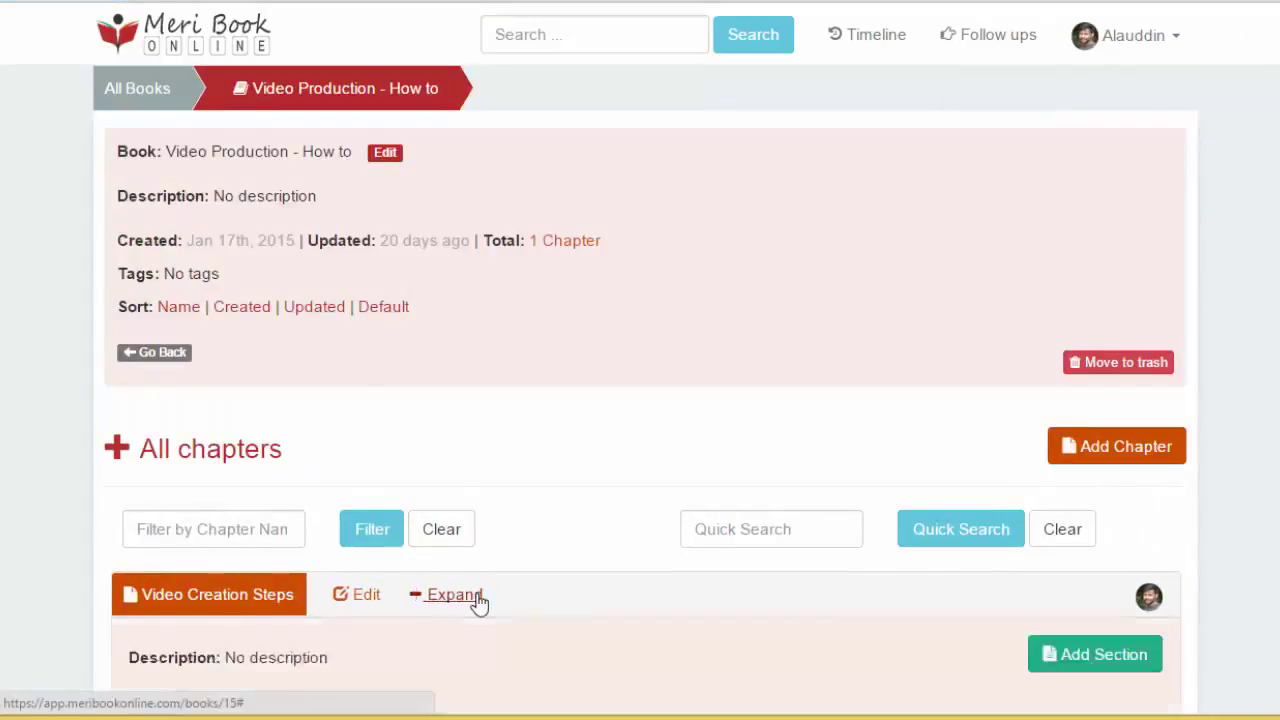
{"action": "scroll", "coordinate": [490, 580], "scroll_direction": "down", "scroll_amount": 5}
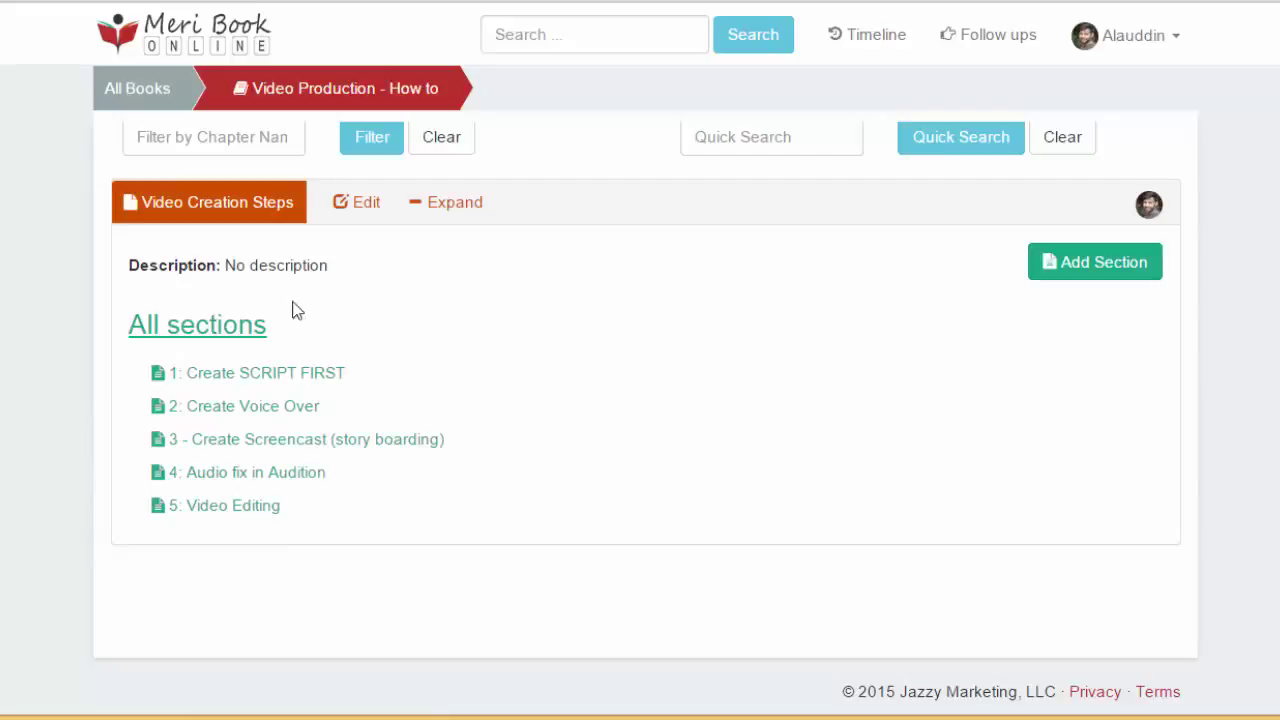
{"action": "left_click", "coordinate": [257, 204]}
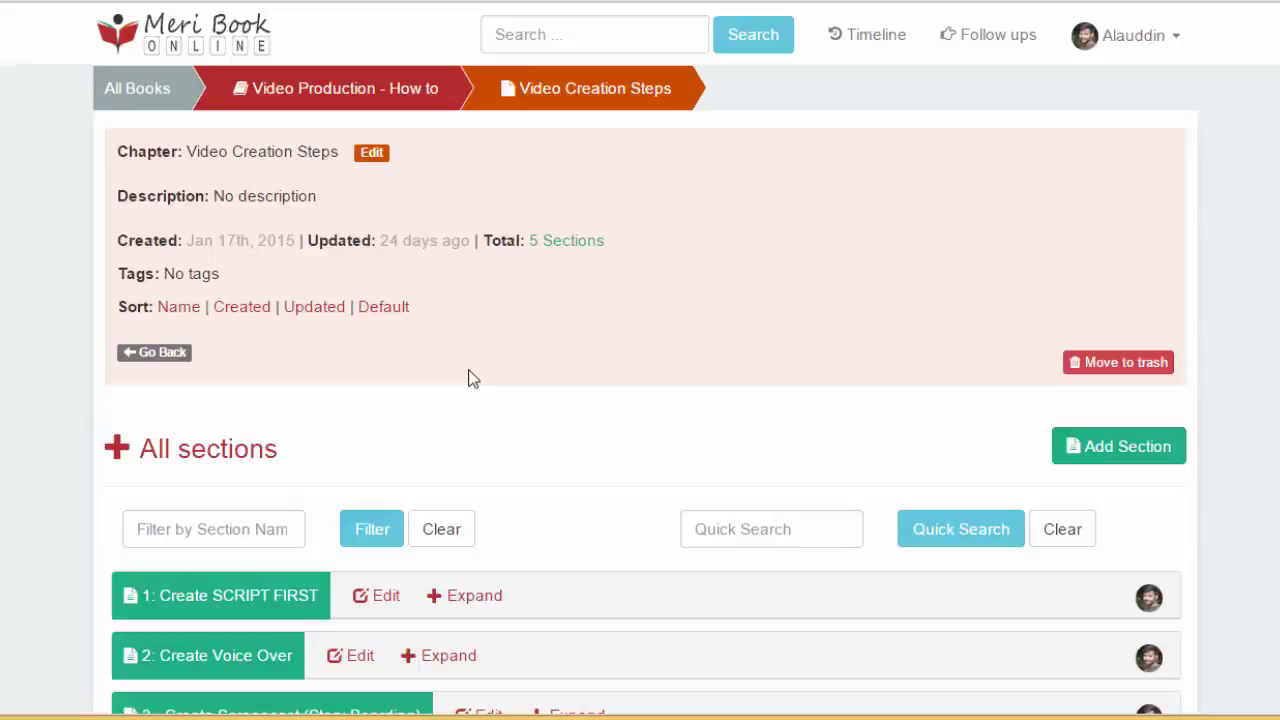
{"action": "scroll", "coordinate": [472, 378], "scroll_direction": "down", "scroll_amount": 2}
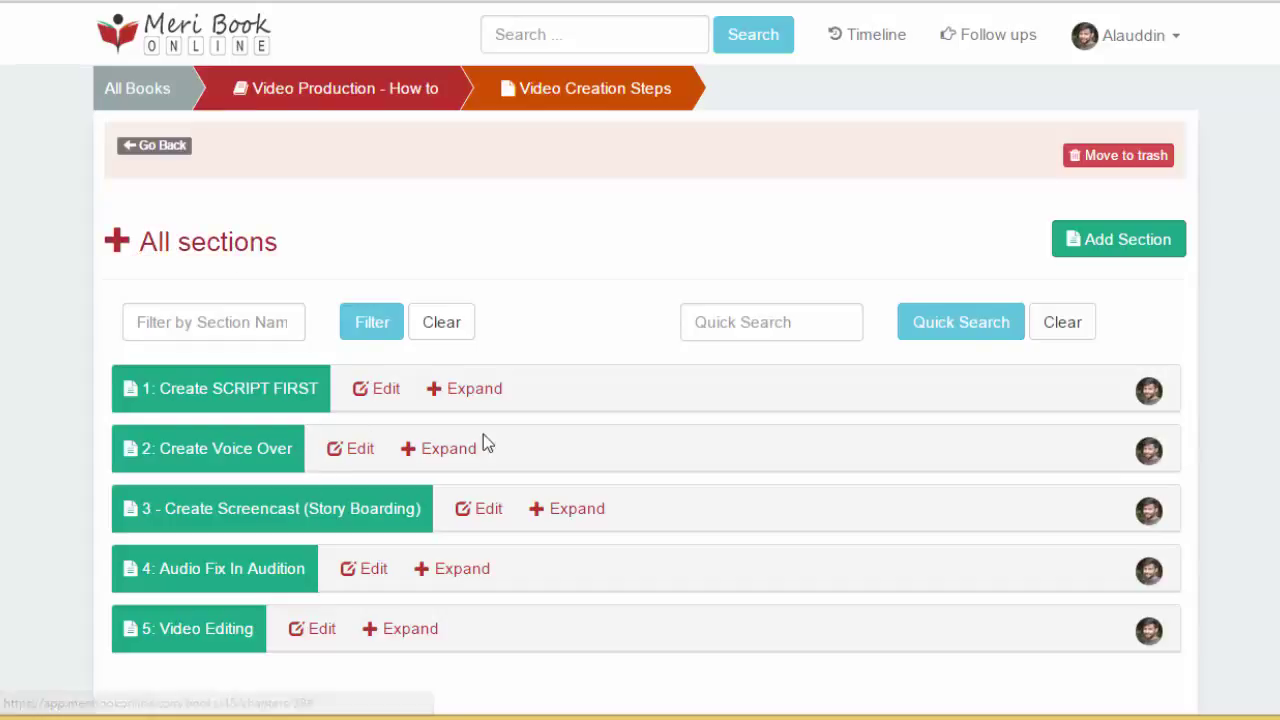
{"action": "left_click", "coordinate": [462, 390]}
{"action": "scroll", "coordinate": [462, 403], "scroll_direction": "down", "scroll_amount": 1}
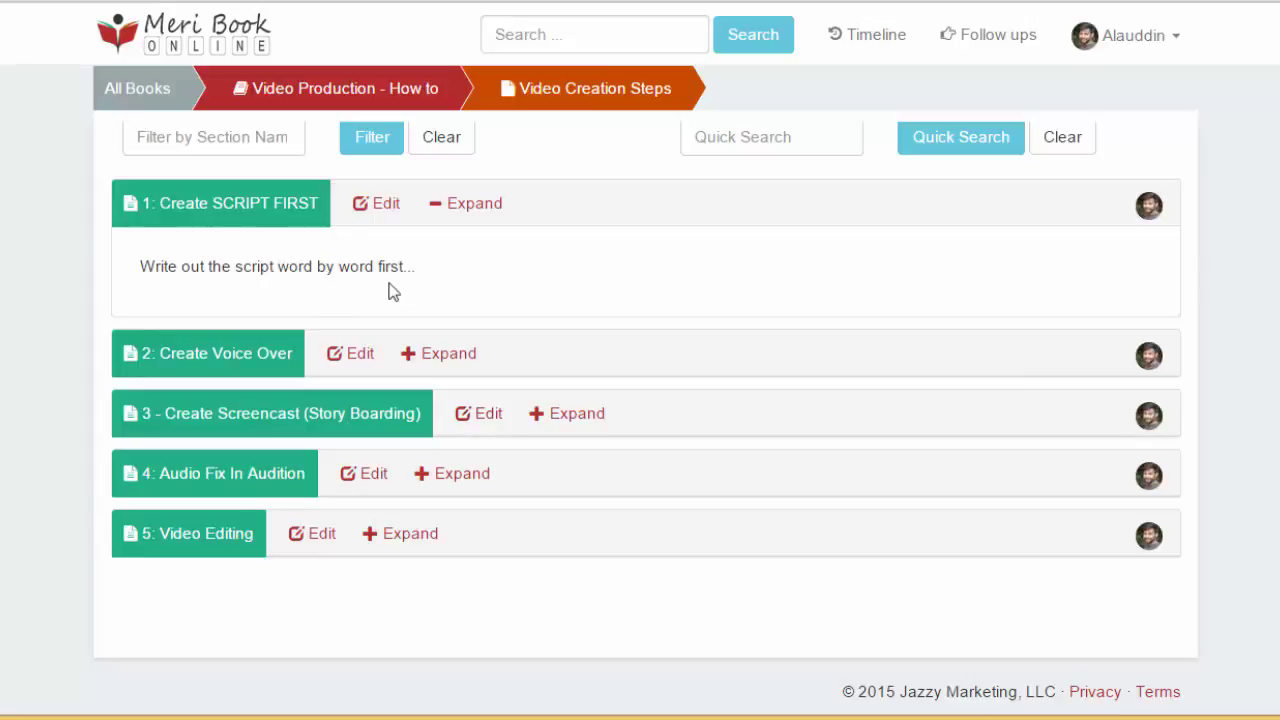
{"action": "left_click", "coordinate": [463, 479]}
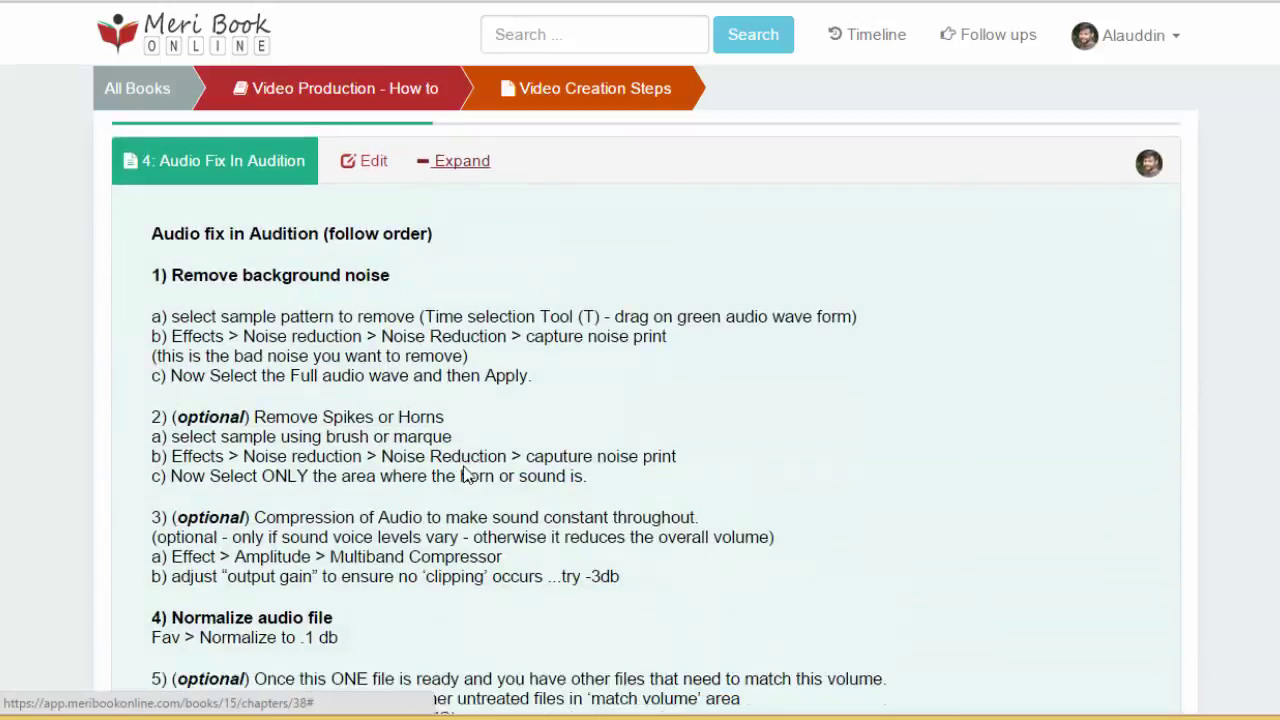
{"action": "scroll", "coordinate": [382, 497], "scroll_direction": "down", "scroll_amount": 2}
{"action": "scroll", "coordinate": [382, 500], "scroll_direction": "up", "scroll_amount": 1}
{"action": "scroll", "coordinate": [384, 500], "scroll_direction": "up", "scroll_amount": 4}
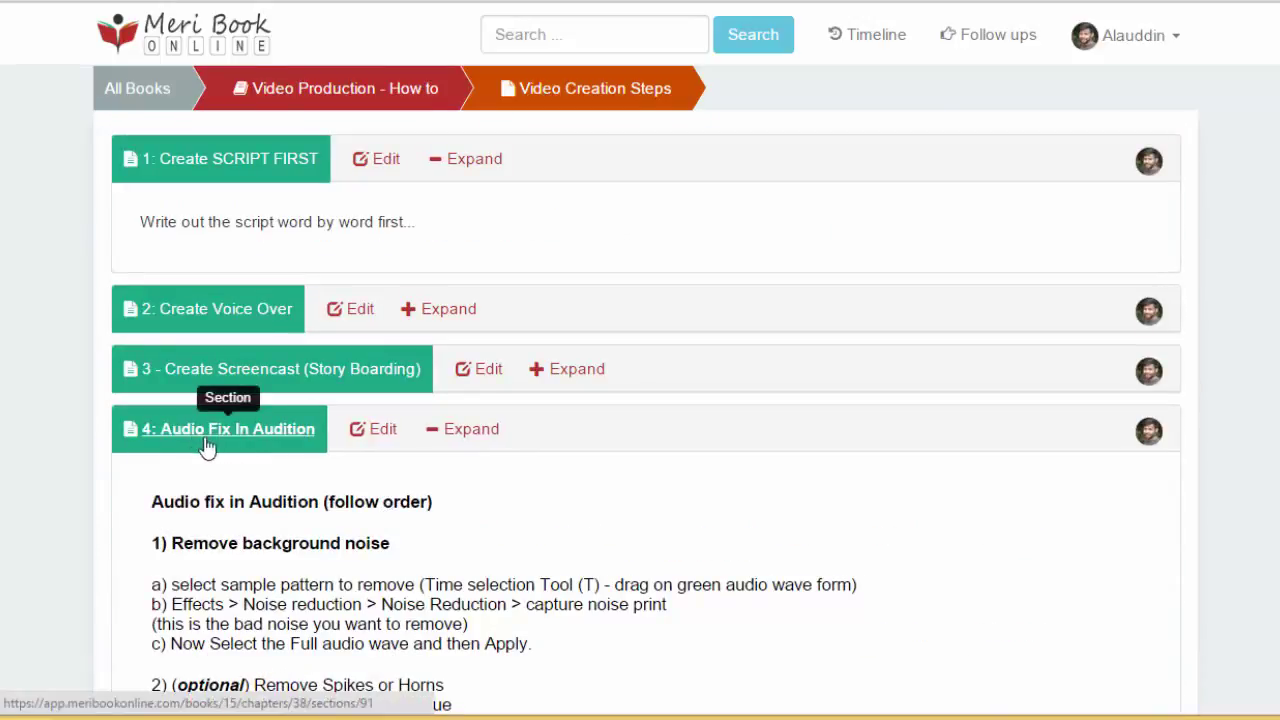
{"action": "left_click", "coordinate": [476, 441]}
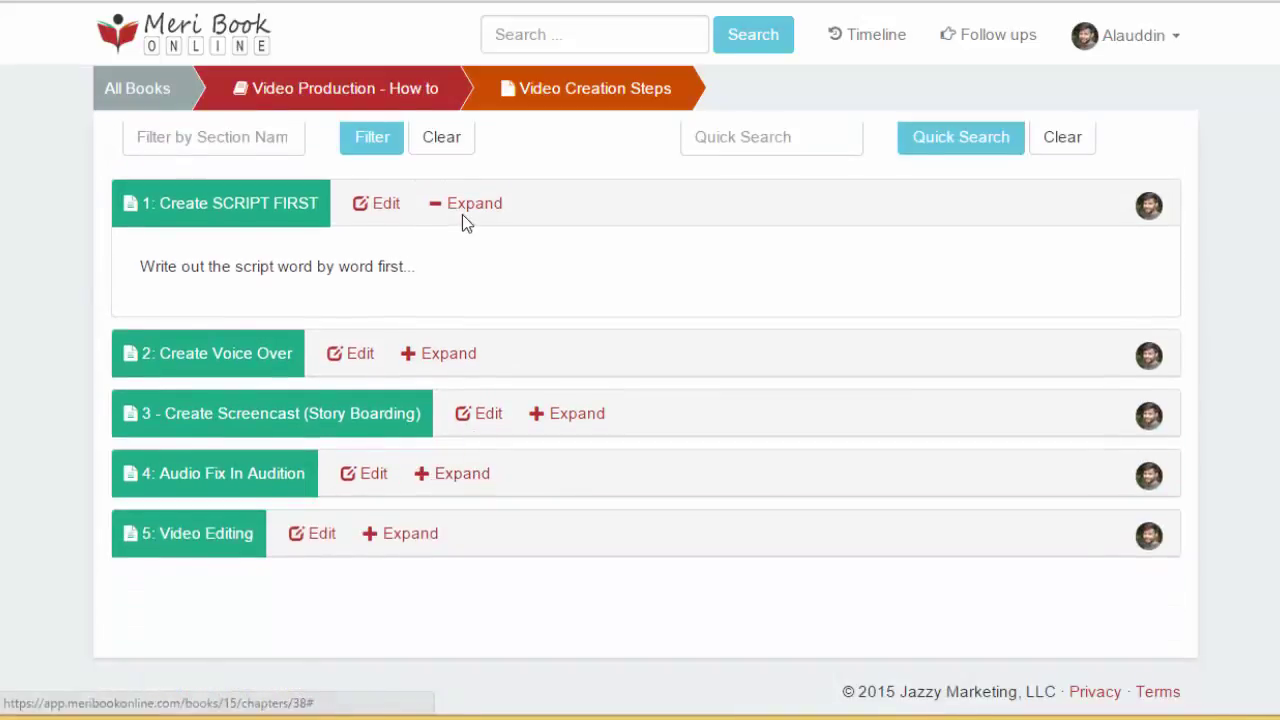
{"action": "left_click", "coordinate": [471, 206]}
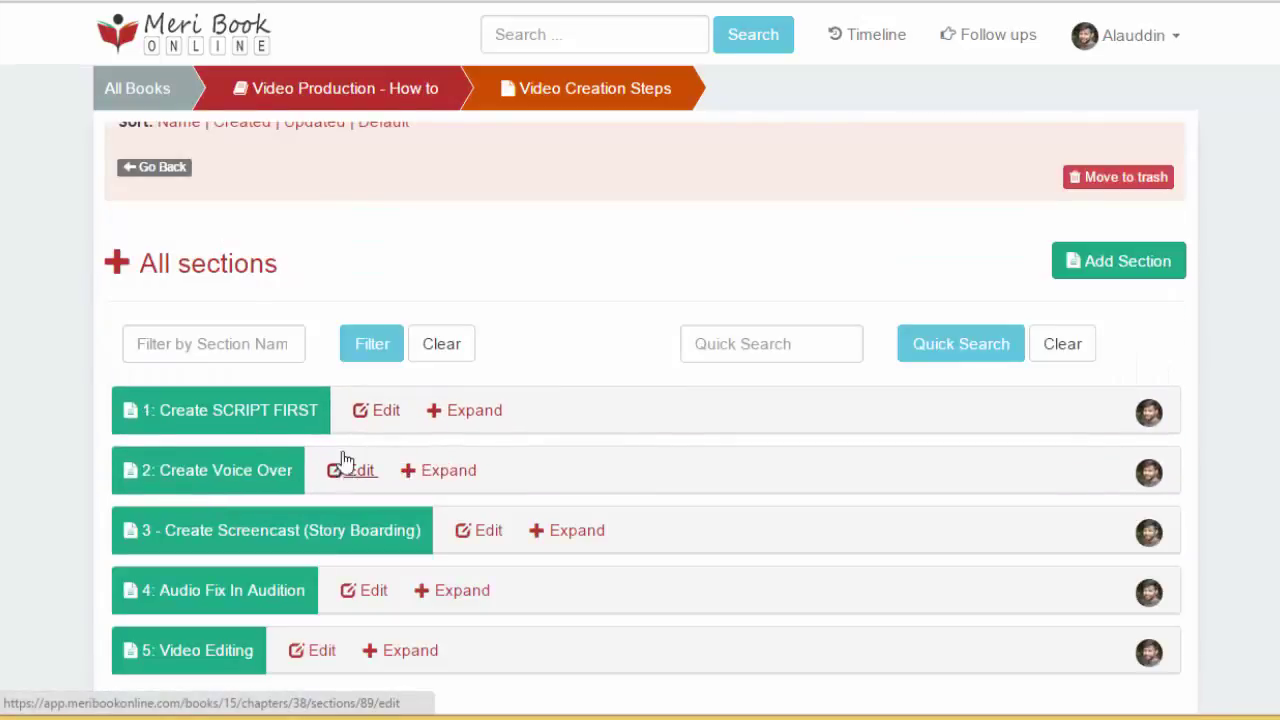
{"action": "left_click", "coordinate": [200, 268]}
{"action": "scroll", "coordinate": [480, 423], "scroll_direction": "down", "scroll_amount": 4}
{"action": "scroll", "coordinate": [480, 428], "scroll_direction": "down", "scroll_amount": 3}
{"action": "scroll", "coordinate": [480, 428], "scroll_direction": "down", "scroll_amount": 5}
{"action": "scroll", "coordinate": [481, 422], "scroll_direction": "down", "scroll_amount": 3}
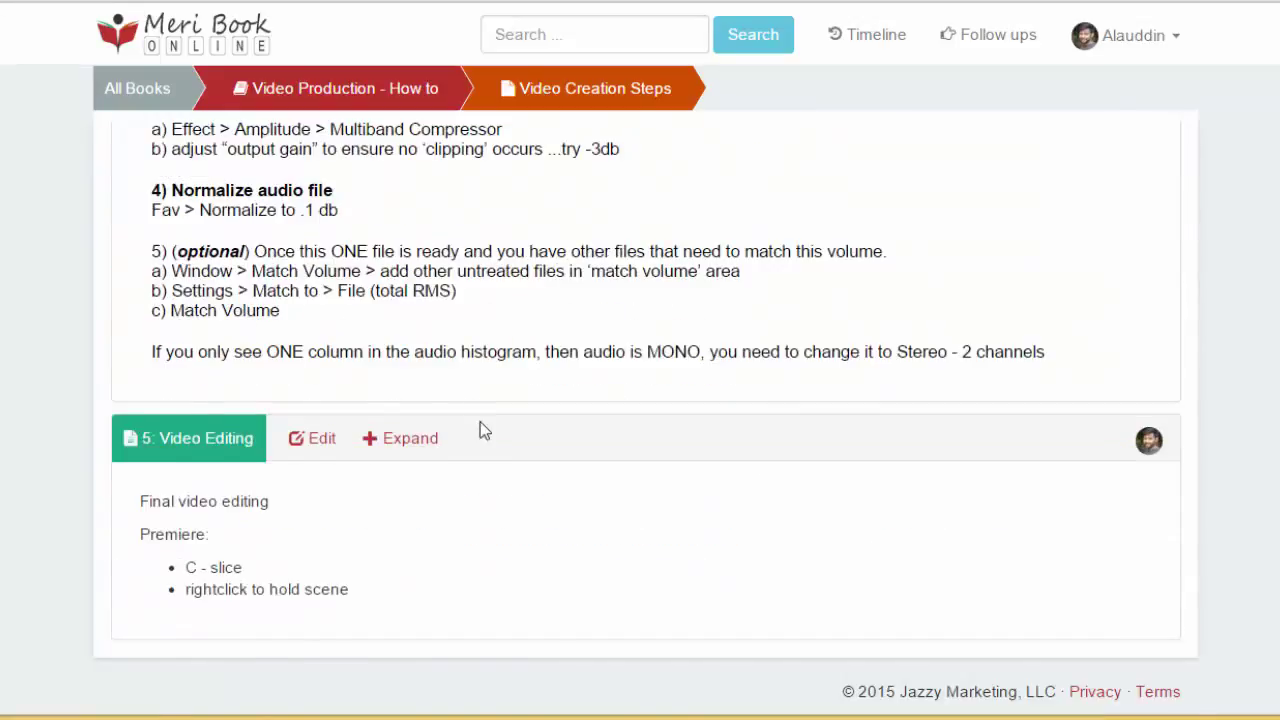
{"action": "scroll", "coordinate": [484, 430], "scroll_direction": "up", "scroll_amount": 3}
{"action": "scroll", "coordinate": [560, 428], "scroll_direction": "up", "scroll_amount": 10}
{"action": "scroll", "coordinate": [486, 423], "scroll_direction": "up", "scroll_amount": 4}
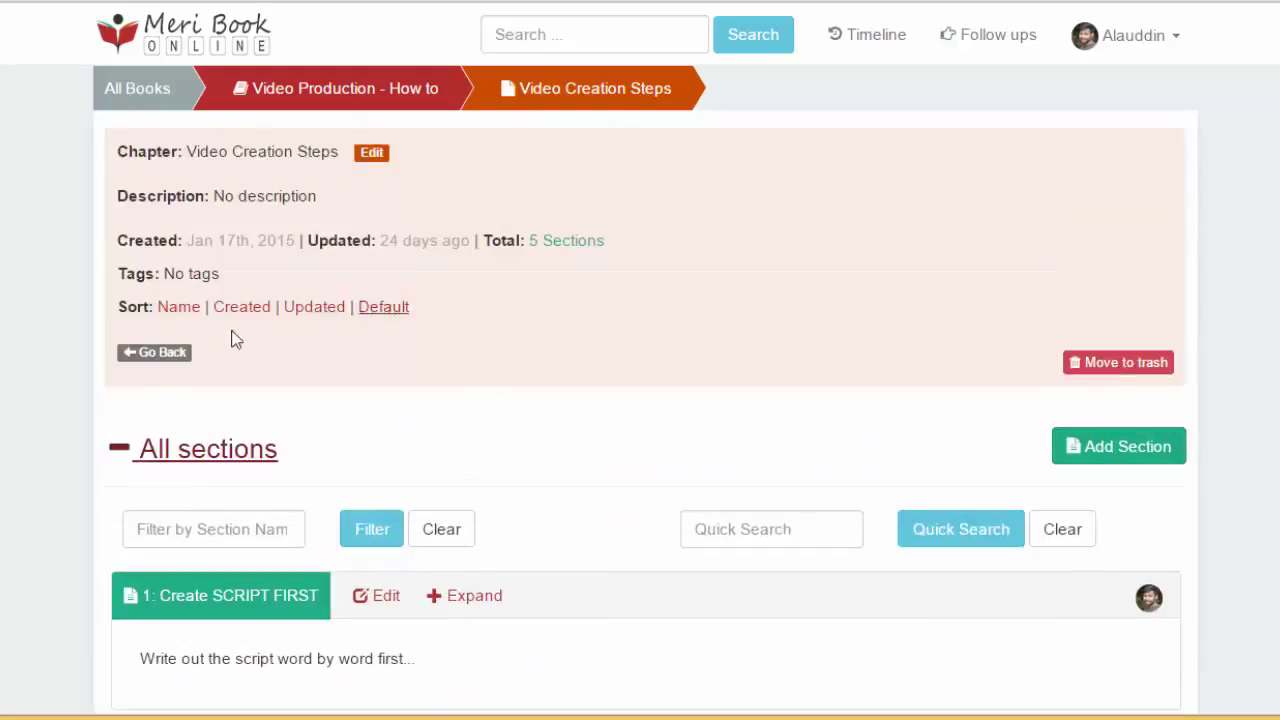
{"action": "left_click", "coordinate": [208, 450]}
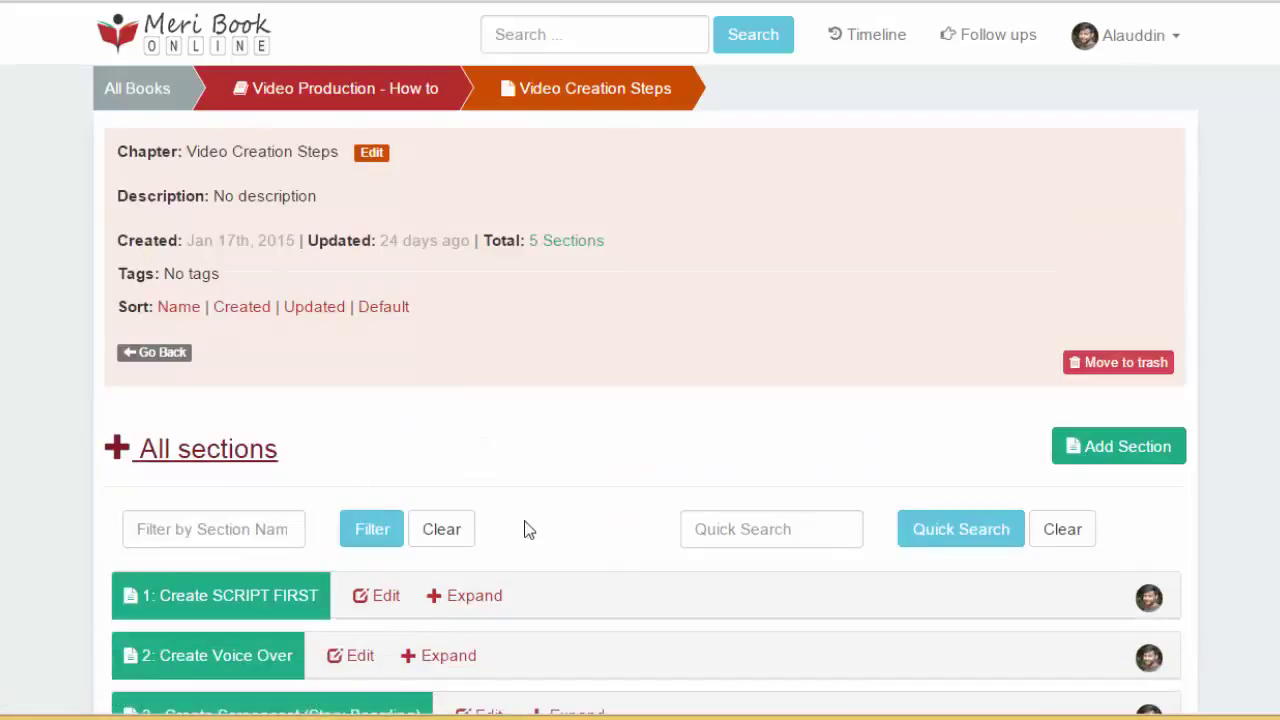
{"action": "scroll", "coordinate": [528, 530], "scroll_direction": "down", "scroll_amount": 3}
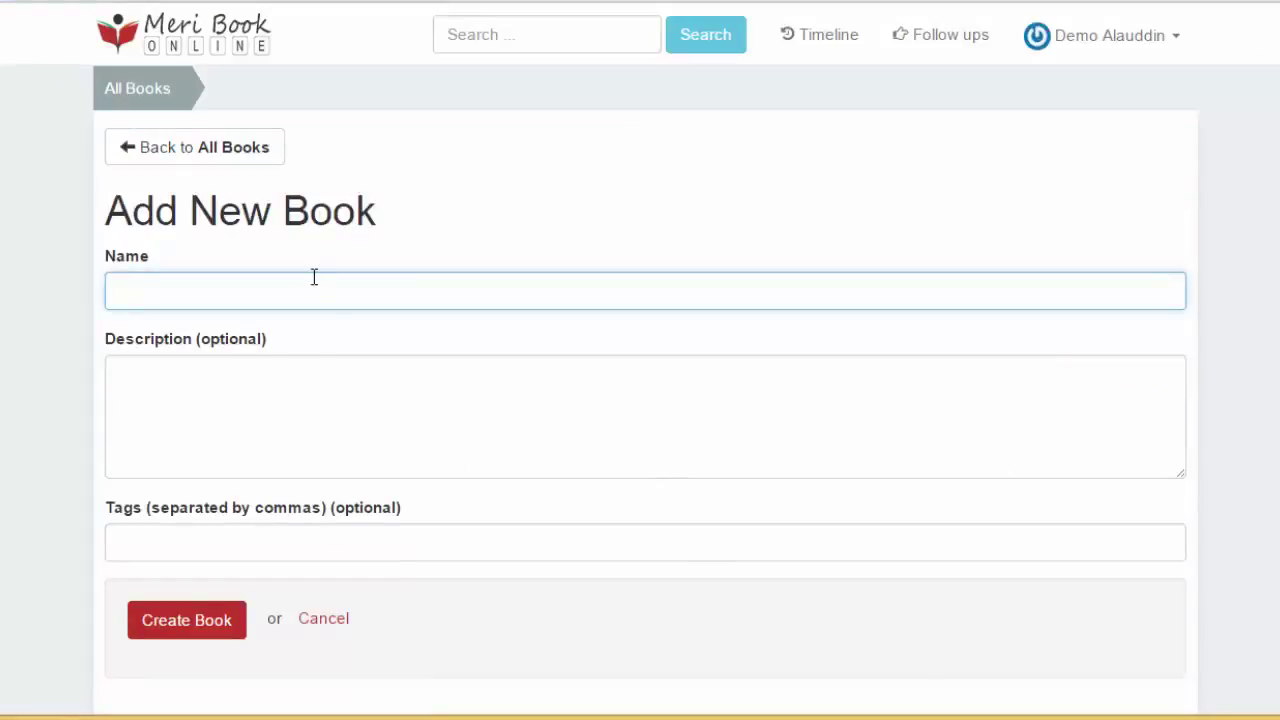
Create the Clients book with a first chapter named John Doe.
{"action": "type", "text": "Clients"}
{"action": "left_click", "coordinate": [220, 622]}
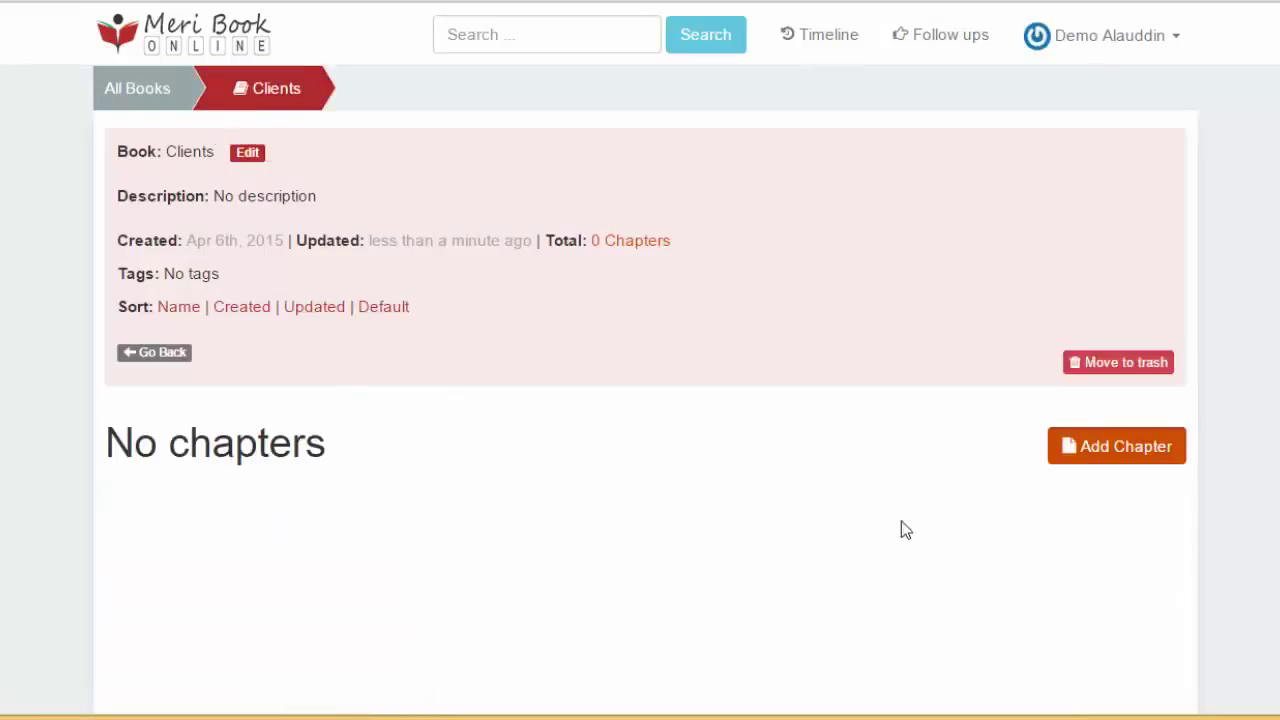
{"action": "left_click", "coordinate": [1123, 450]}
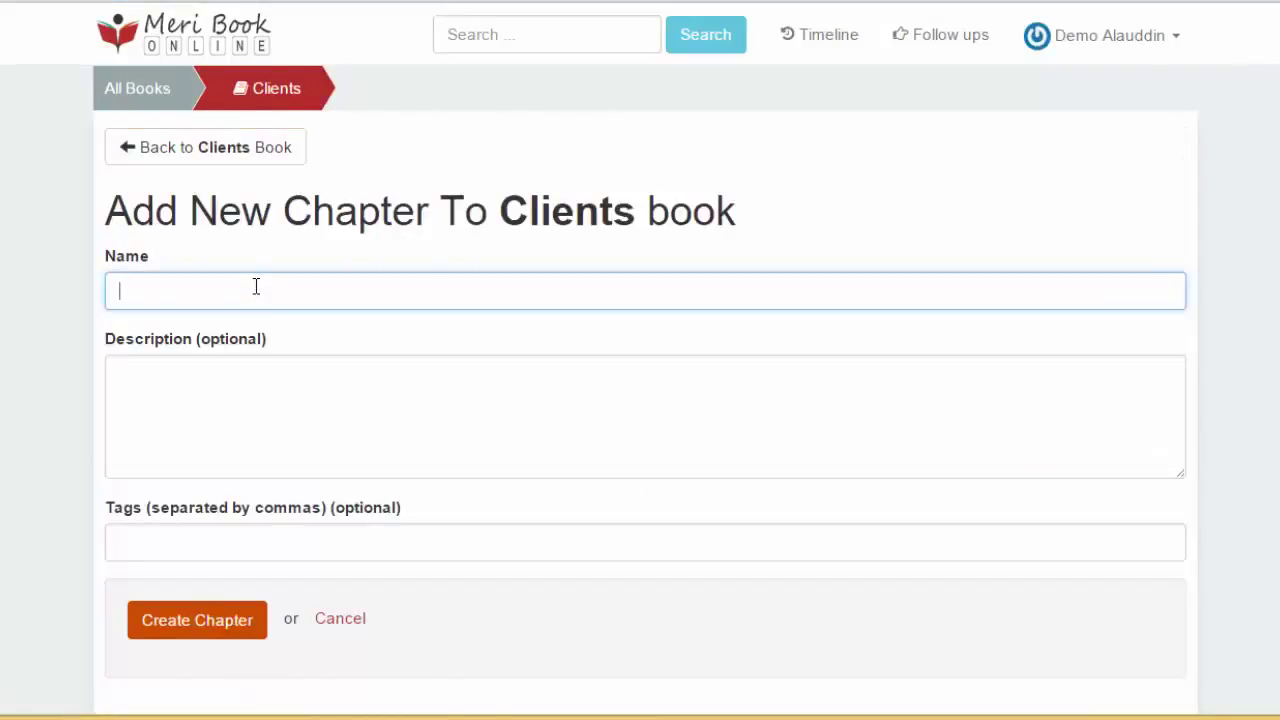
{"action": "type", "text": "Jo"}
{"action": "type", "text": "hn Doe"}
{"action": "left_click", "coordinate": [211, 630]}
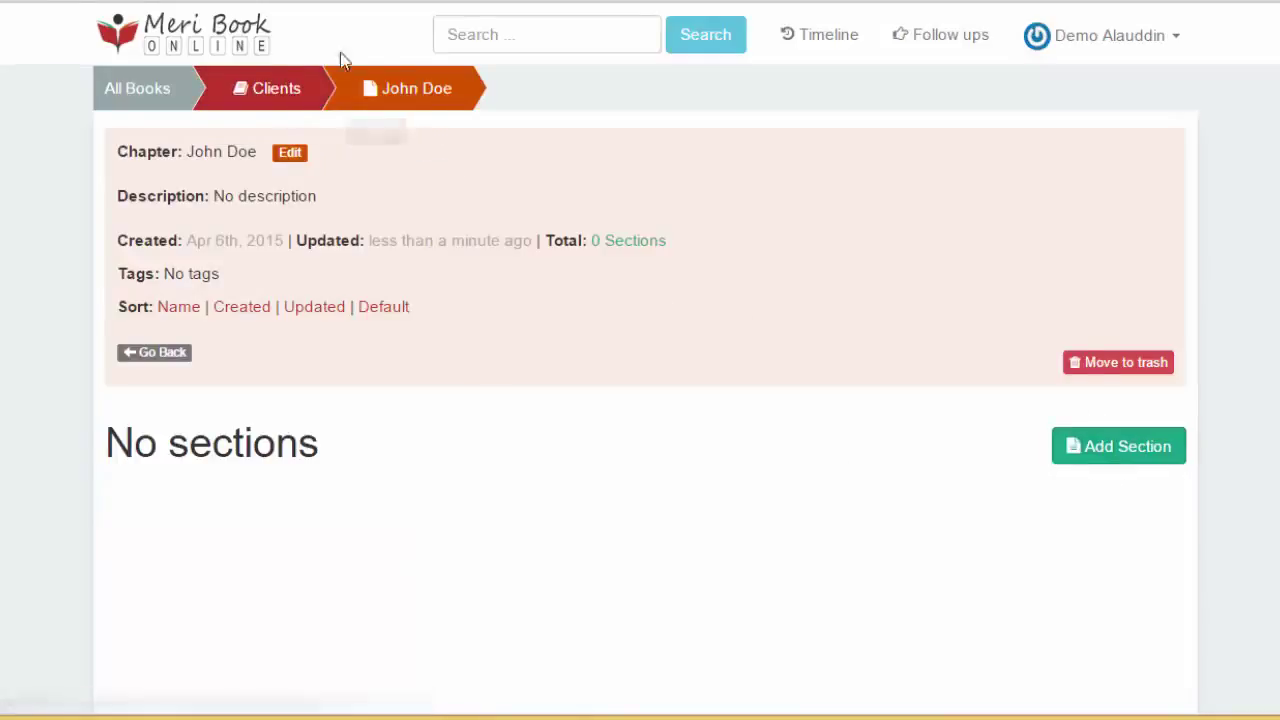
{"action": "left_click", "coordinate": [276, 90]}
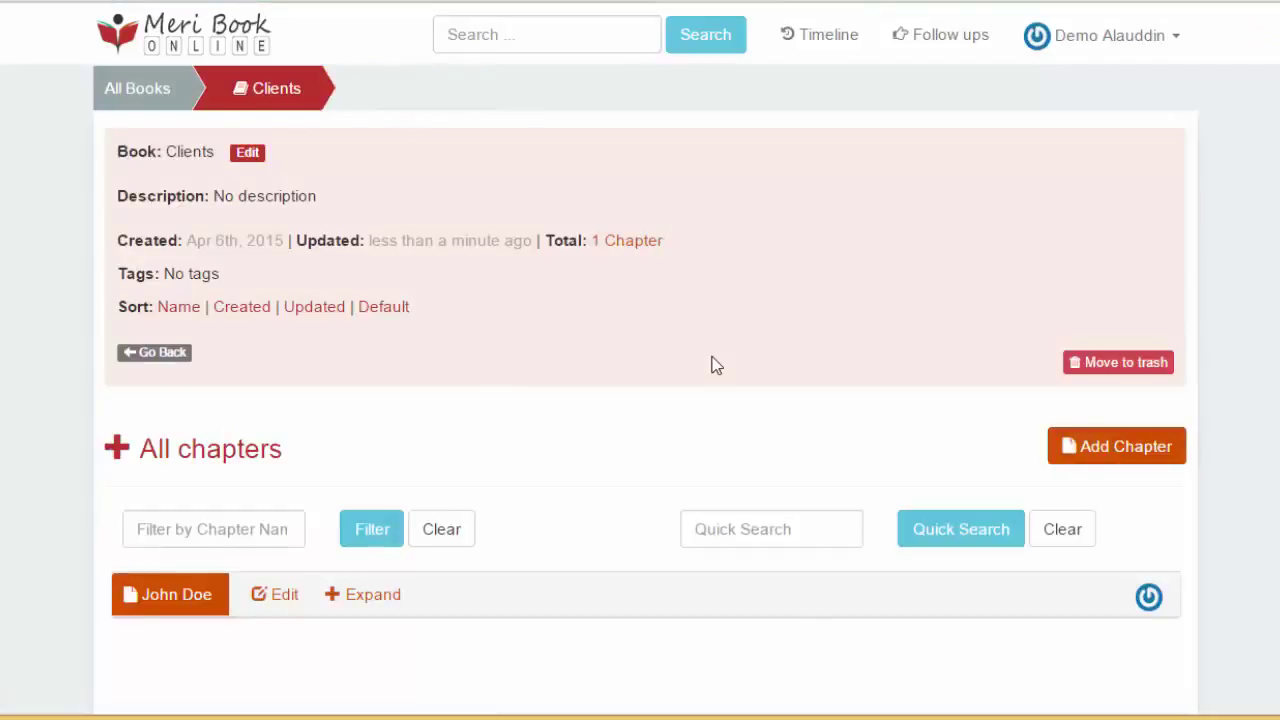
{"action": "left_click", "coordinate": [1116, 452]}
{"action": "type", "text": "Mary Jane"}
{"action": "left_click", "coordinate": [232, 631]}
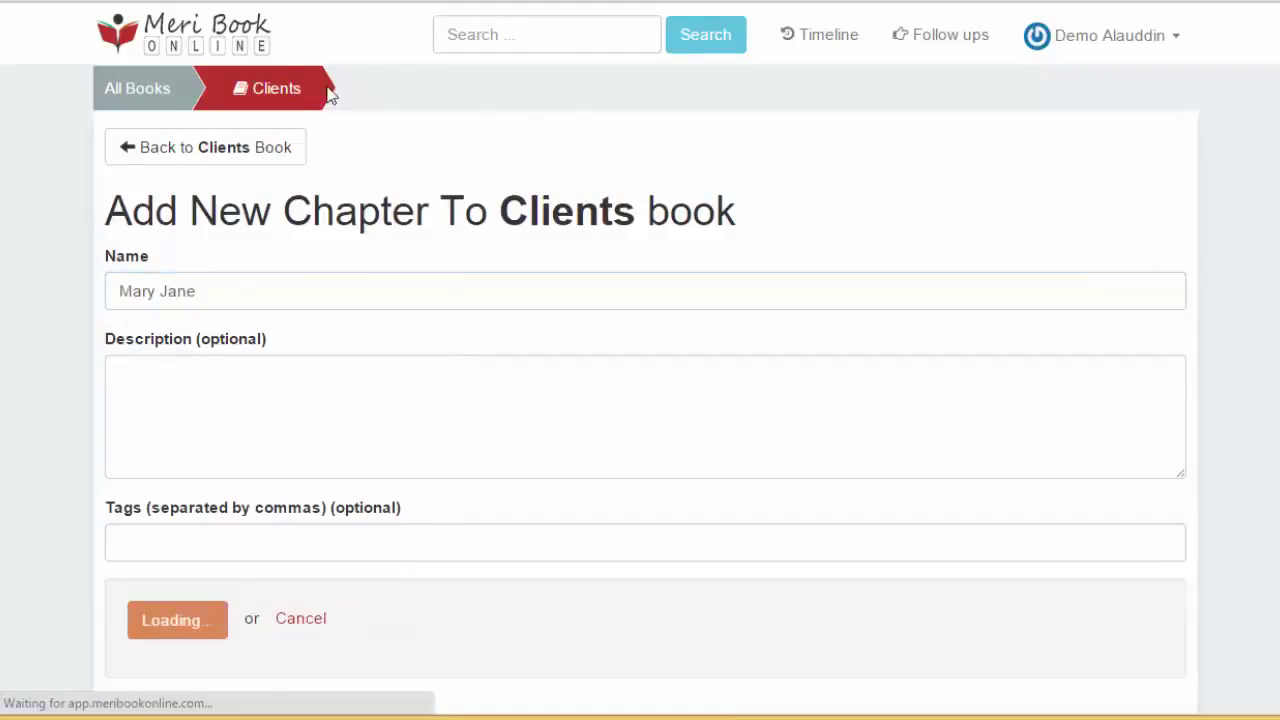
{"action": "left_click", "coordinate": [295, 97]}
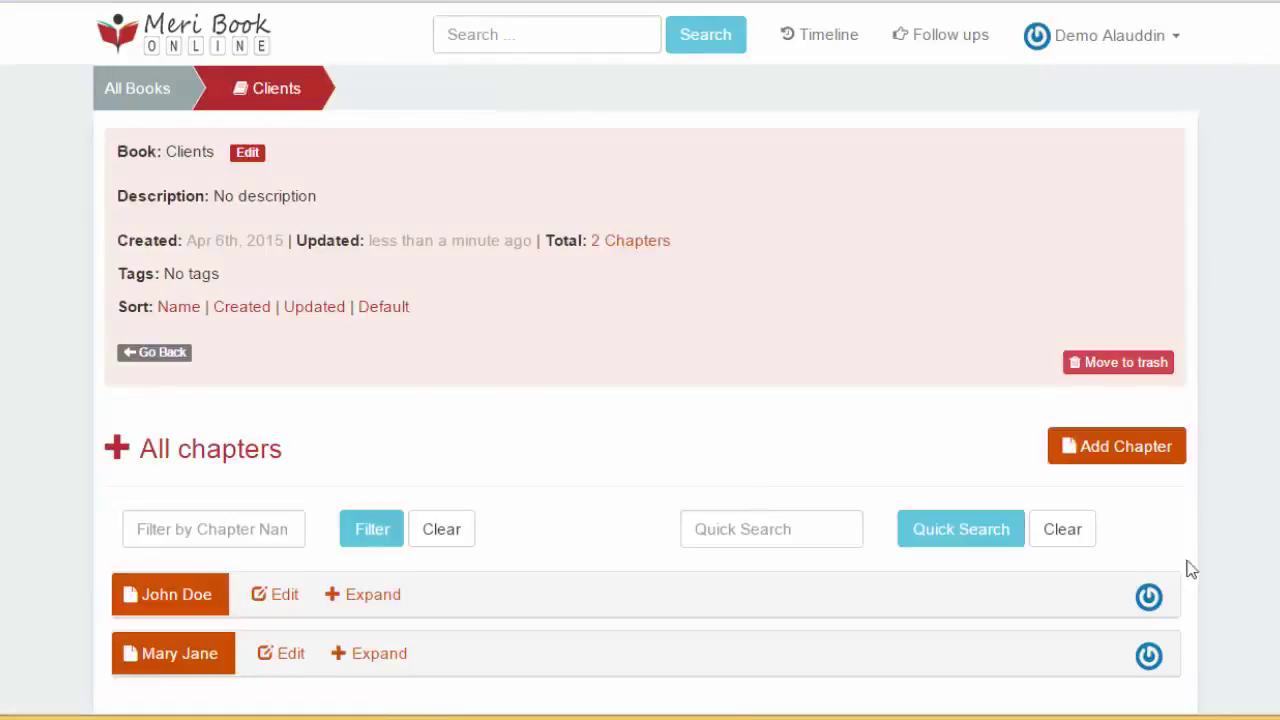
{"action": "left_click", "coordinate": [1100, 443]}
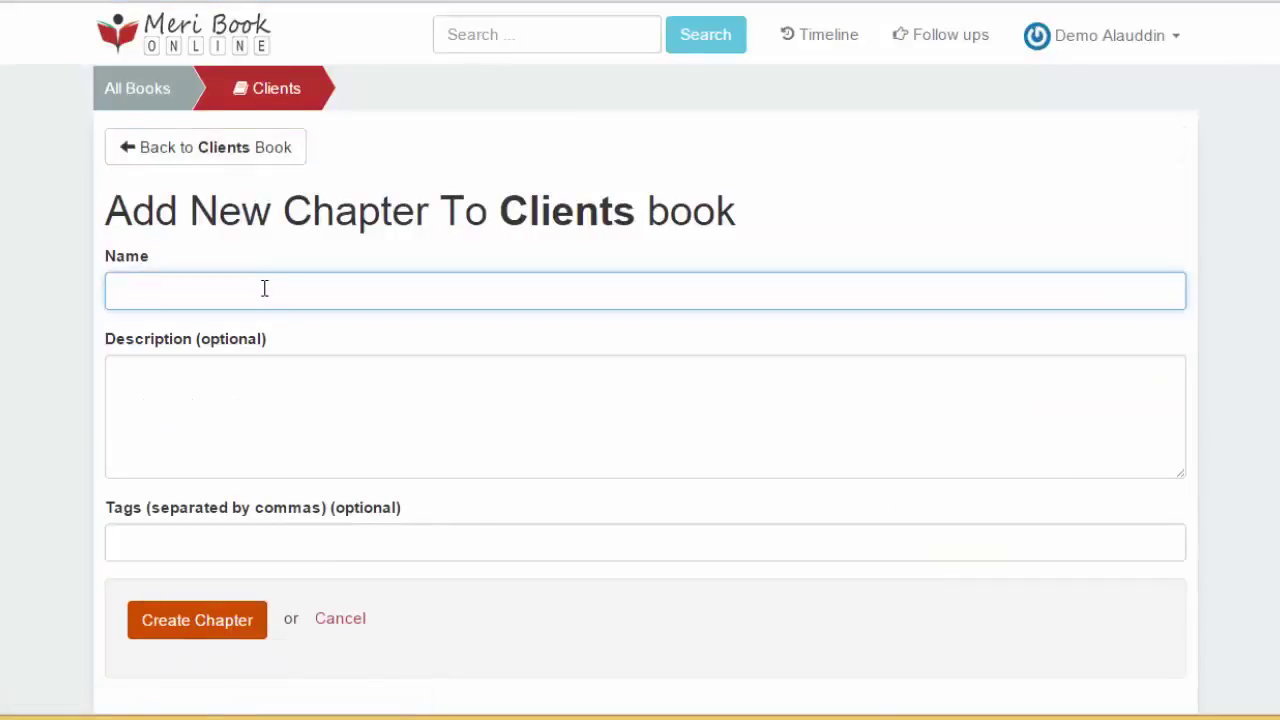
{"action": "type", "text": "Scott Davis"}
{"action": "left_click", "coordinate": [199, 620]}
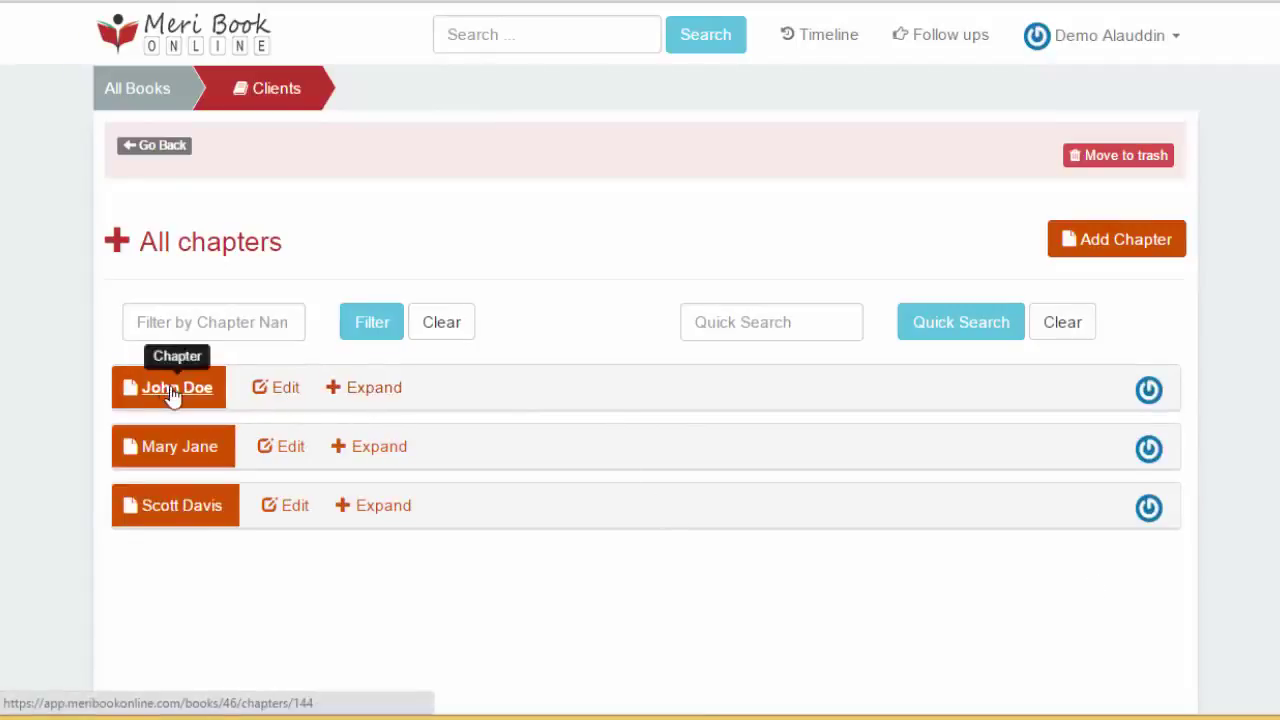
Start a new section in John Doe's chapter named 'Welcome Kit sent'.
{"action": "left_click", "coordinate": [382, 390]}
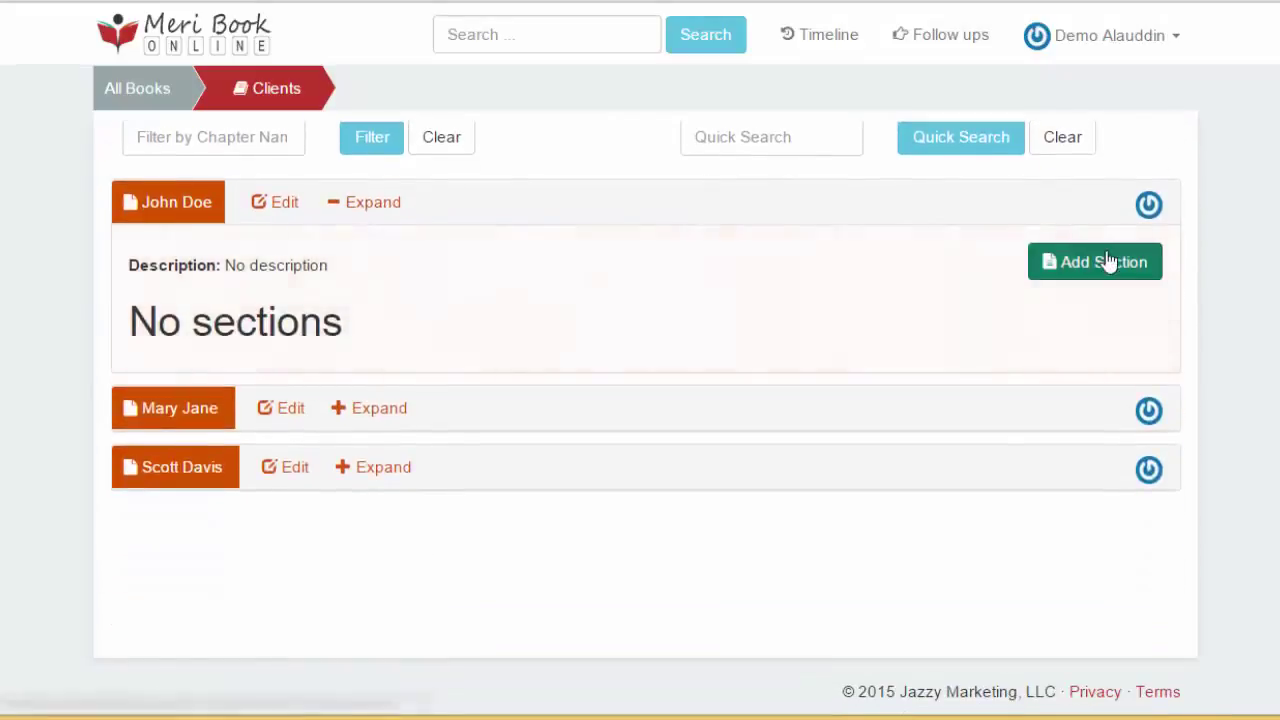
{"action": "left_click", "coordinate": [1085, 262]}
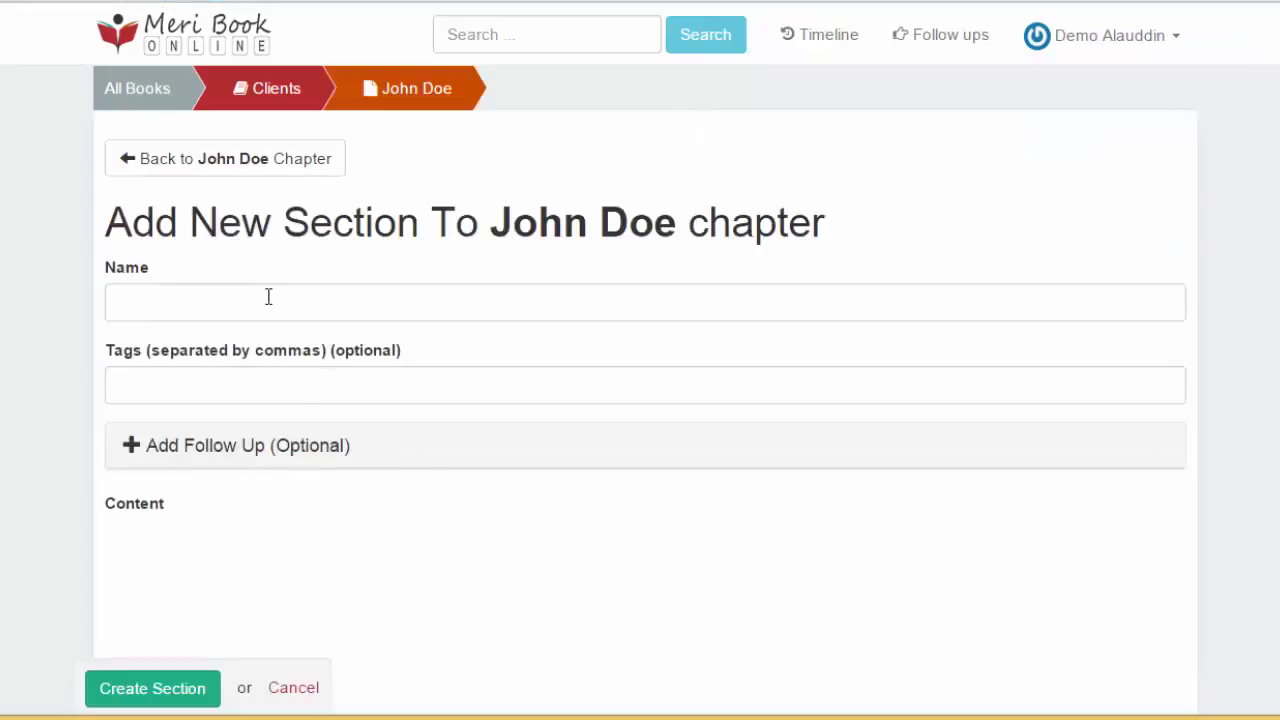
{"action": "left_click", "coordinate": [261, 295]}
{"action": "type", "text": "Welcome Kit sent"}
Write the reseller note and 'Fedex id 3434343, sent 4/15/2015' as content, then create the section.
{"action": "left_click", "coordinate": [540, 637]}
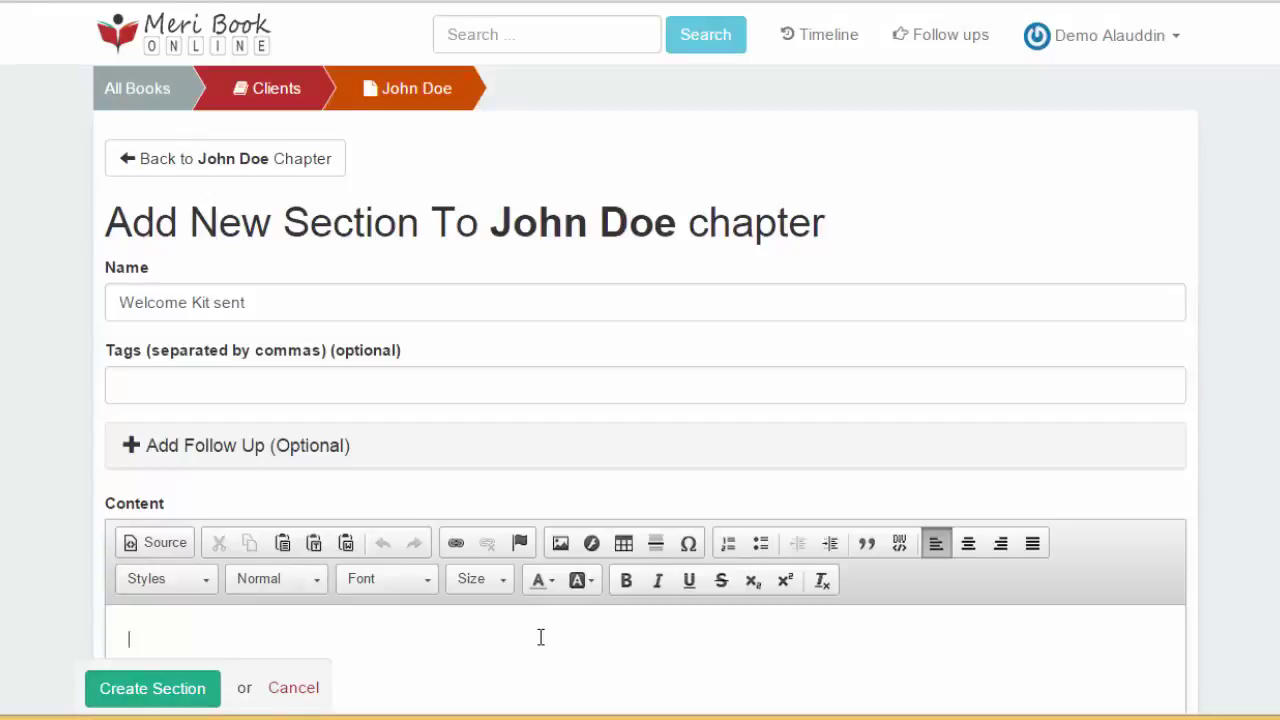
{"action": "type", "text": "sent info on "}
{"action": "type", "text": "how to become a reseller"}
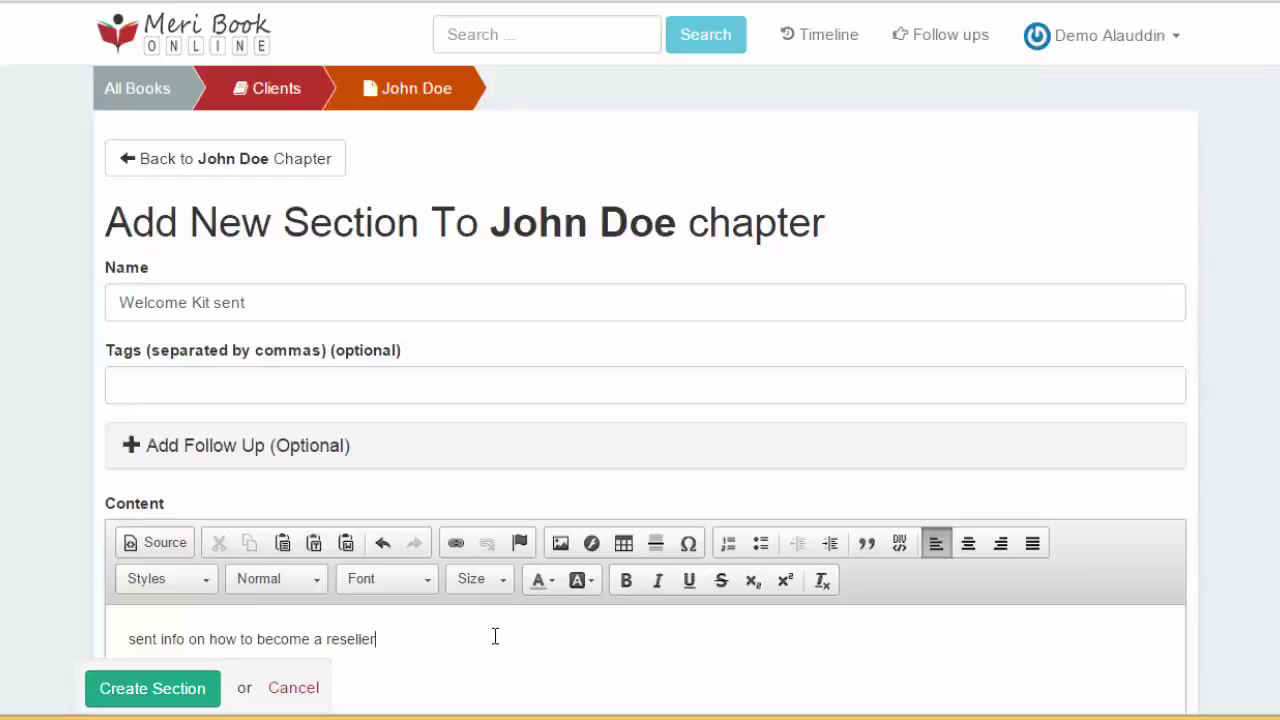
{"action": "key", "text": "Return"}
{"action": "key", "text": "Return"}
{"action": "scroll", "coordinate": [457, 669], "scroll_direction": "down", "scroll_amount": 4}
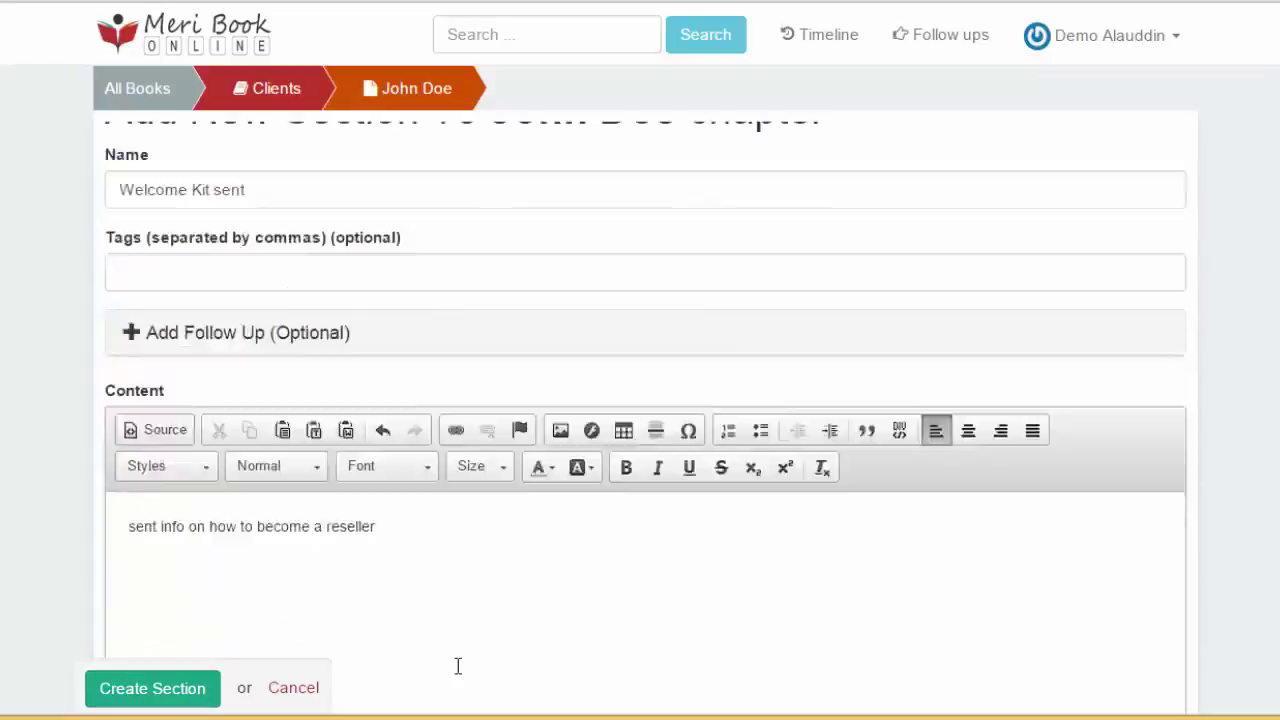
{"action": "type", "text": "Fedex"}
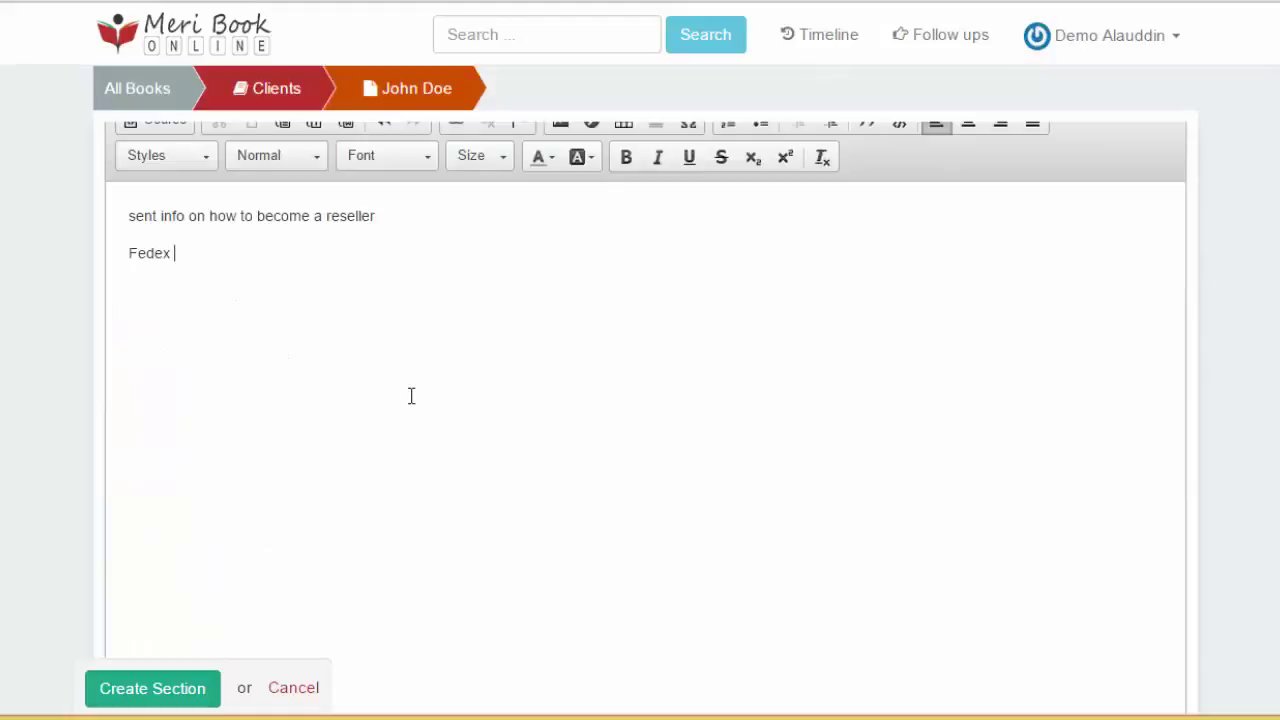
{"action": "key", "text": "BackSpace"}
{"action": "key", "text": "BackSpace"}
{"action": "type", "text": "id -"}
{"action": "type", "text": "3434343, sent 4/1"}
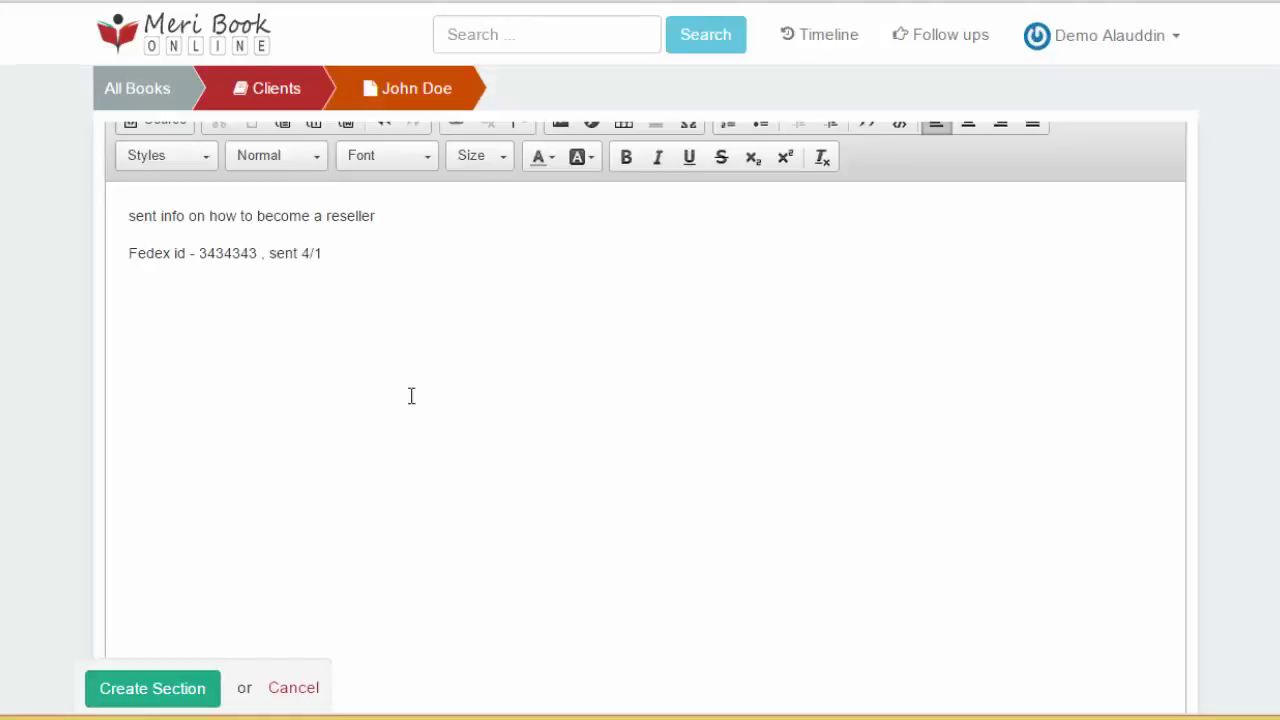
{"action": "type", "text": "5/2015"}
{"action": "left_click", "coordinate": [155, 690]}
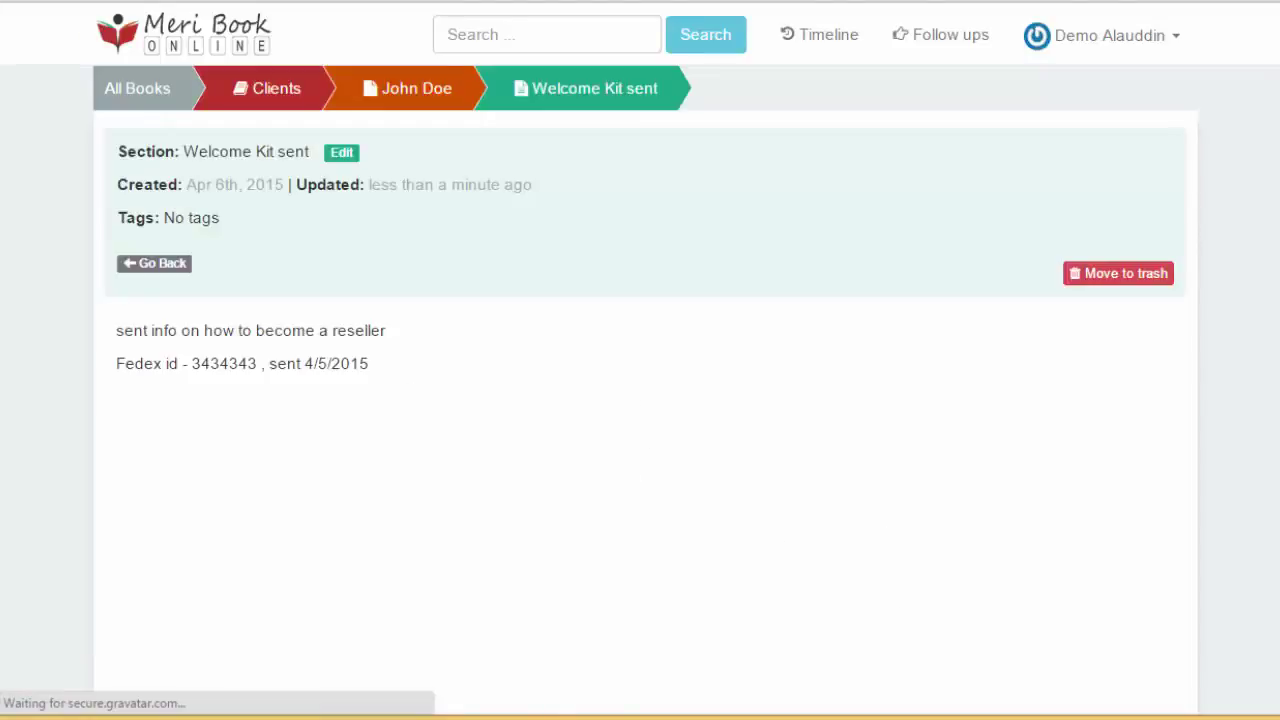
Return to the Clients book, check John Doe's sections, and expand Mary Jane's empty chapter.
{"action": "left_click", "coordinate": [300, 88]}
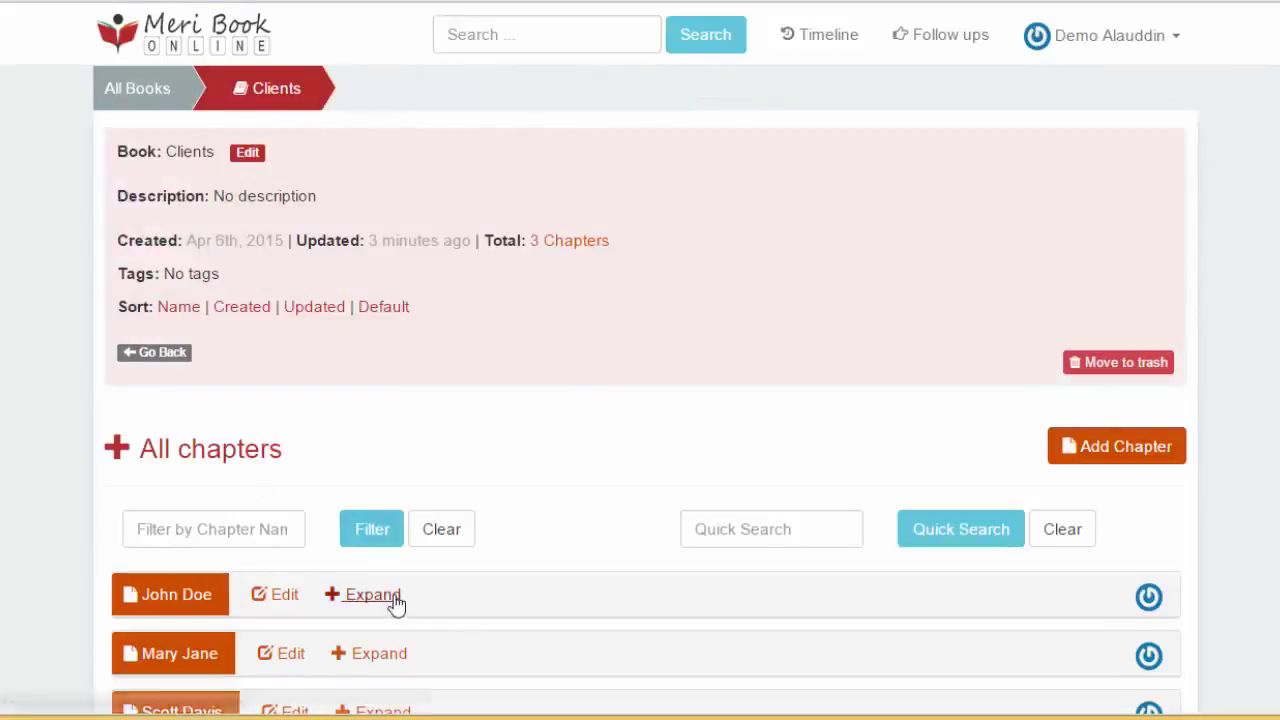
{"action": "left_click", "coordinate": [390, 600]}
{"action": "scroll", "coordinate": [600, 668], "scroll_direction": "down", "scroll_amount": 1}
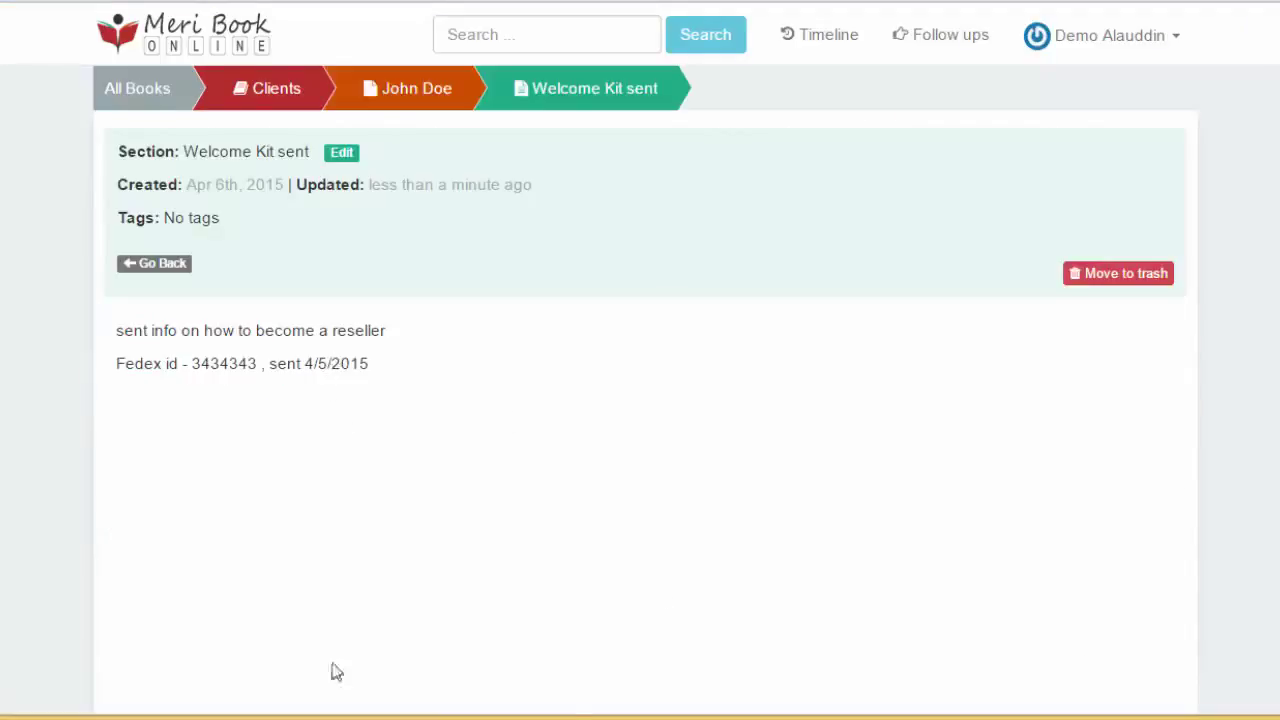
{"action": "left_click", "coordinate": [243, 88]}
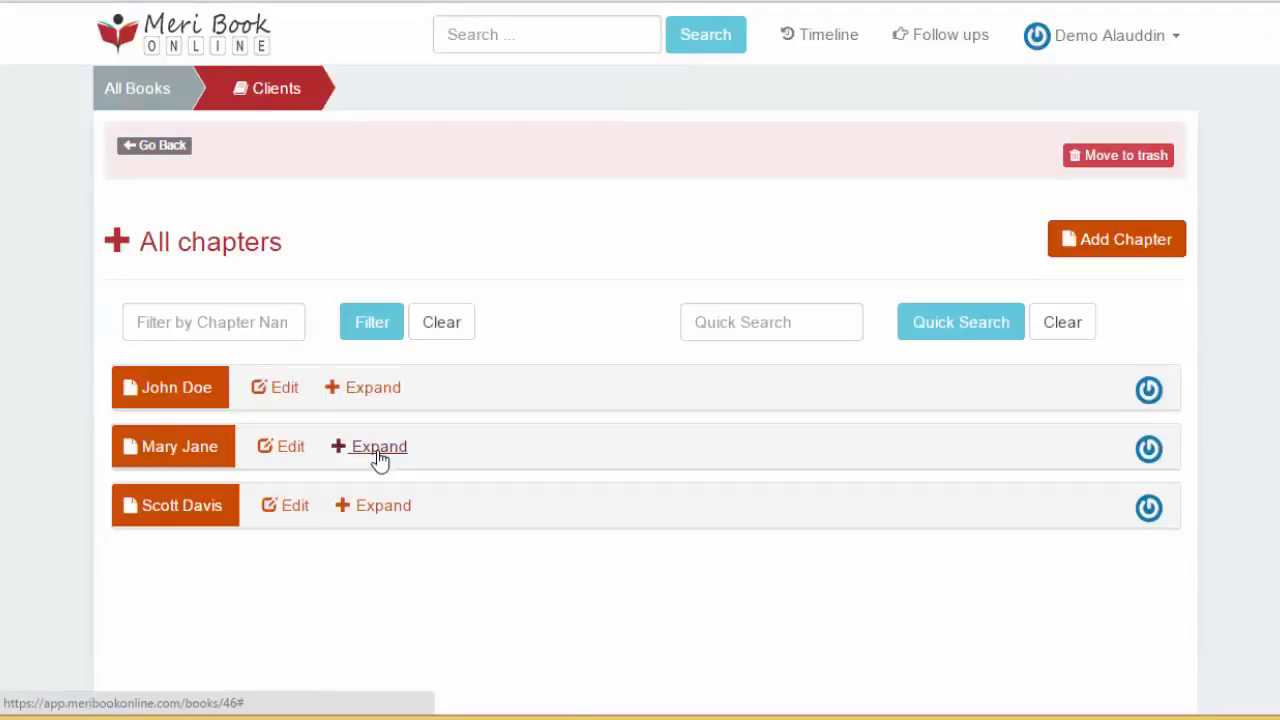
{"action": "left_click", "coordinate": [379, 452]}
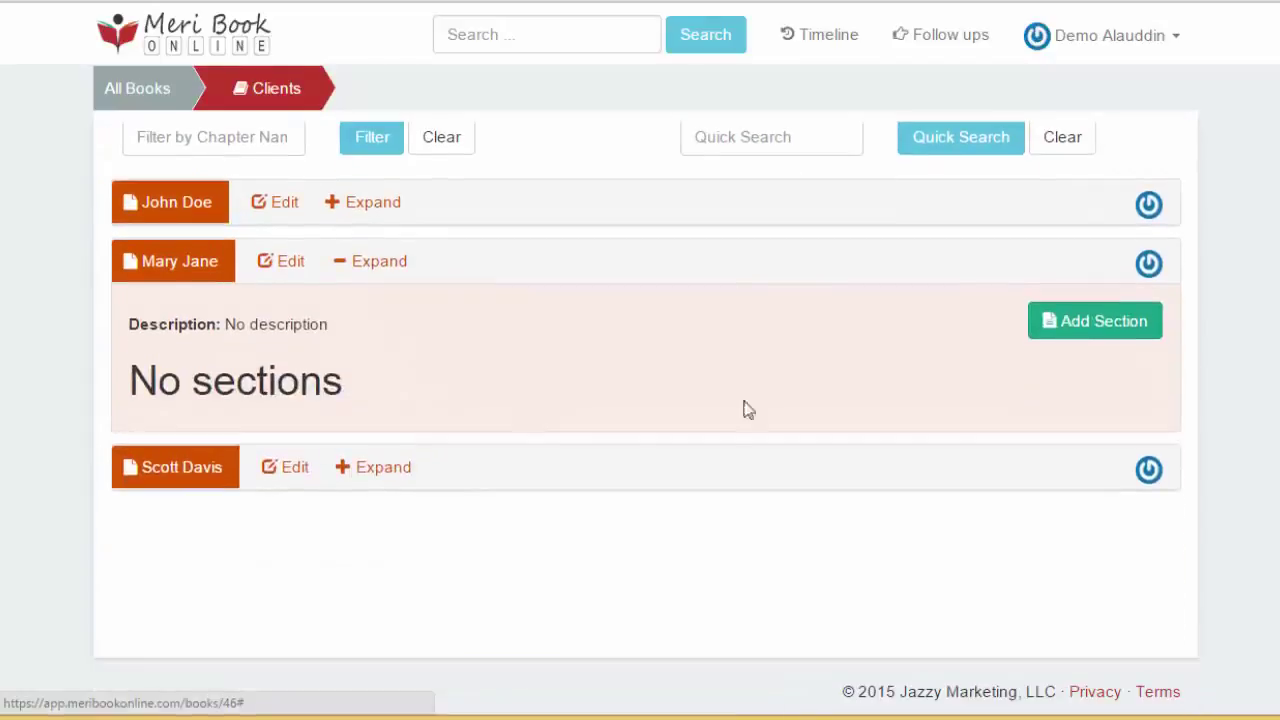
Create Mary Jane's 'Welcome kit - dist' section noting 'welcome kit sent' and UPS 34343434f sent 4/1.
{"action": "left_click", "coordinate": [1100, 322]}
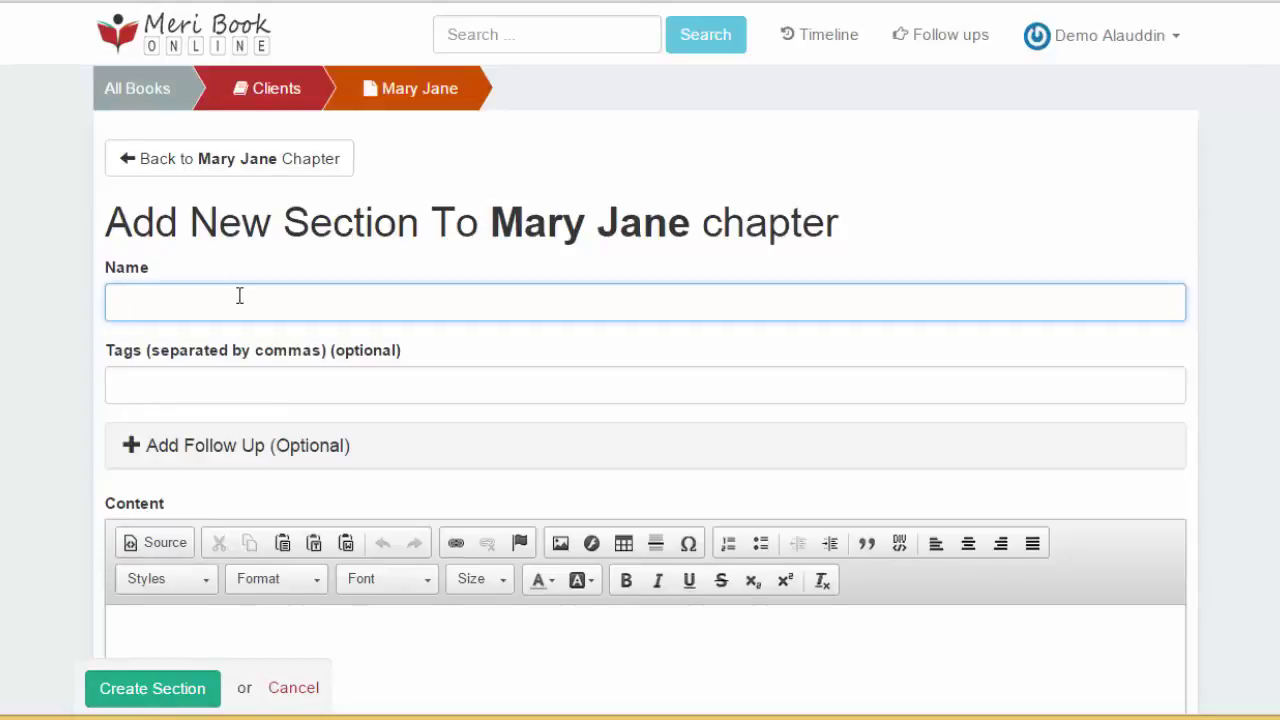
{"action": "type", "text": "Welcome k"}
{"action": "type", "text": "it - dist"}
{"action": "key", "text": "Tab"}
{"action": "left_click", "coordinate": [422, 638]}
{"action": "type", "text": "w"}
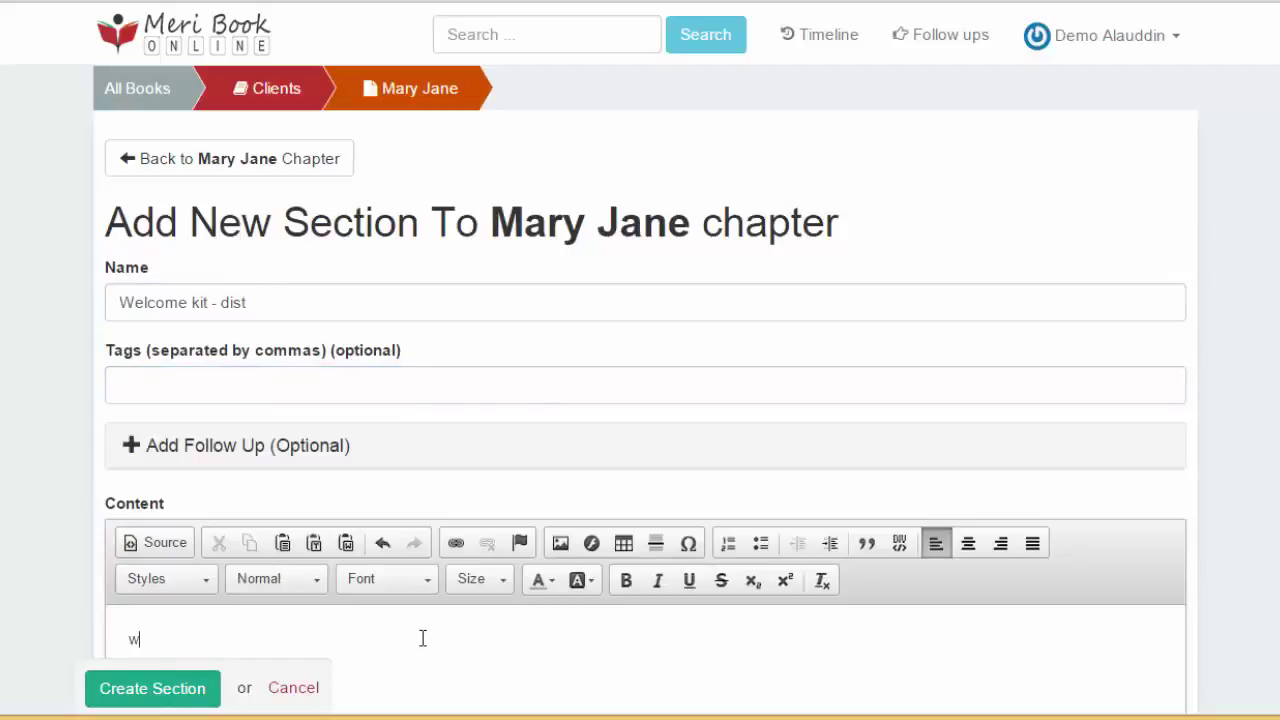
{"action": "type", "text": "elcome kit sent"}
{"action": "scroll", "coordinate": [423, 638], "scroll_direction": "down", "scroll_amount": 3}
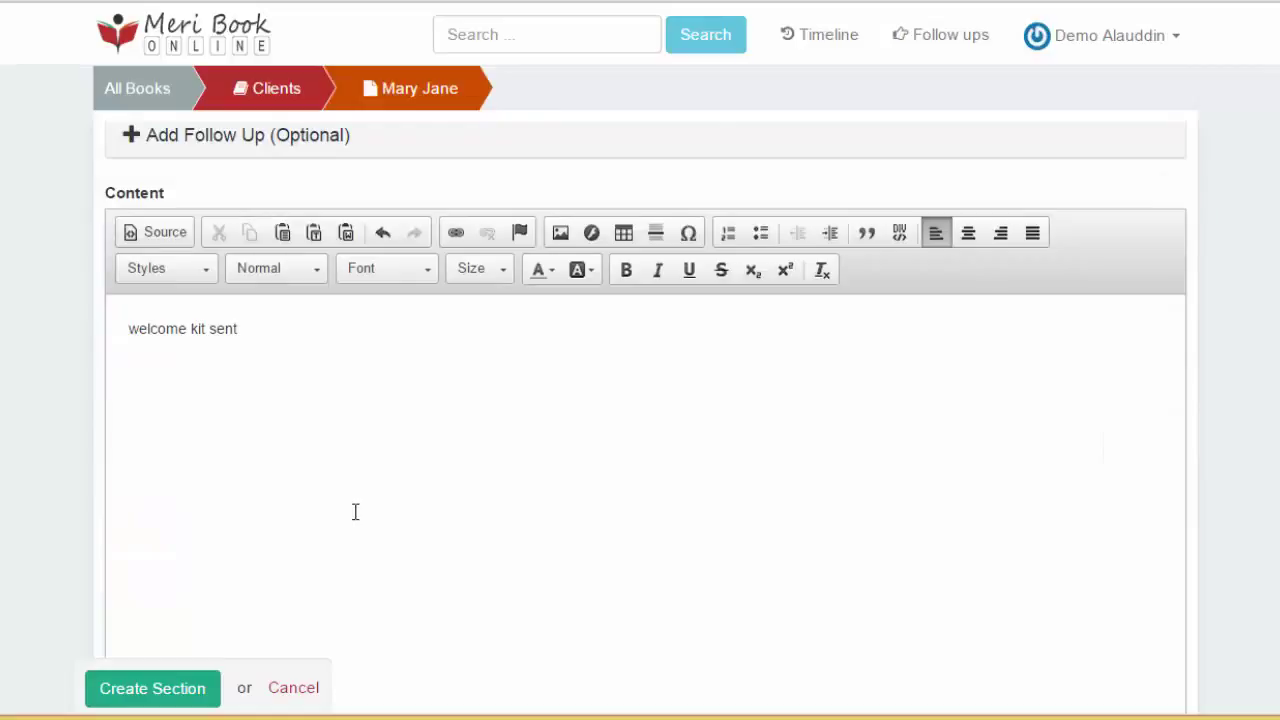
{"action": "type", "text": "UPS - 34343434f, sent 4/1/"}
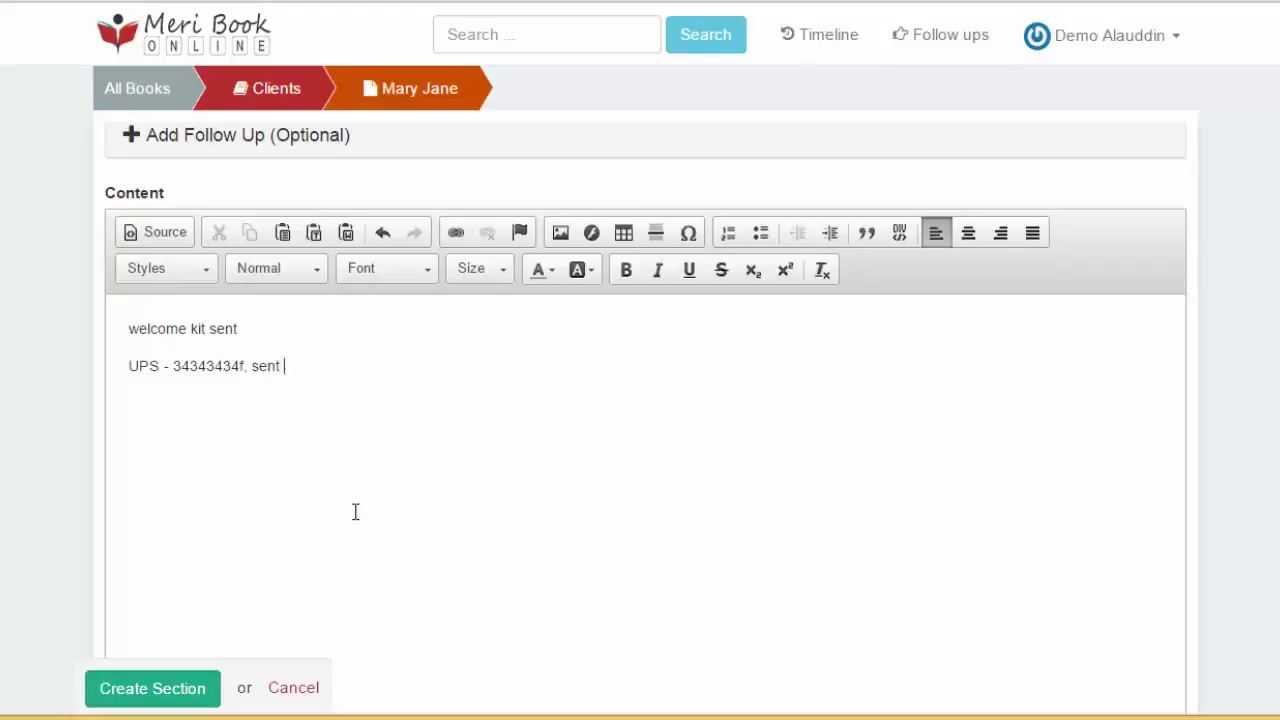
{"action": "type", "text": "2015"}
{"action": "left_click", "coordinate": [108, 684]}
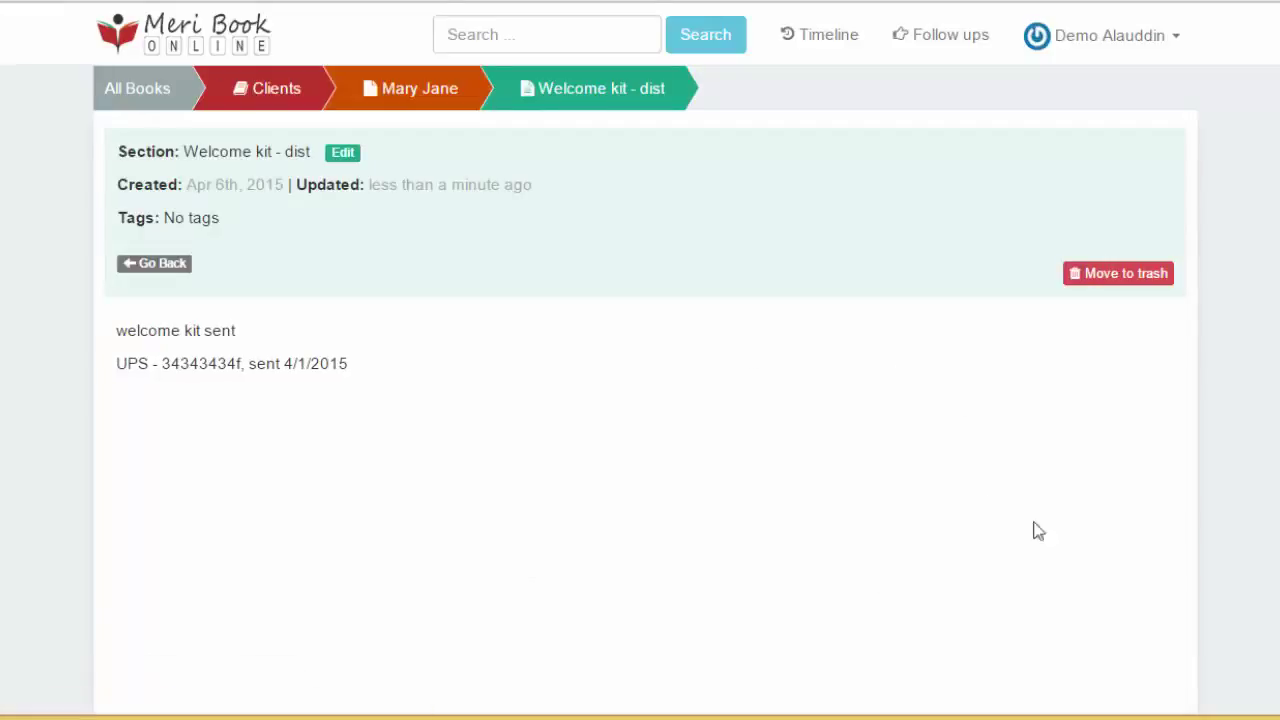
From All Books, run a header search across all books for john doe.
{"action": "left_click", "coordinate": [122, 98]}
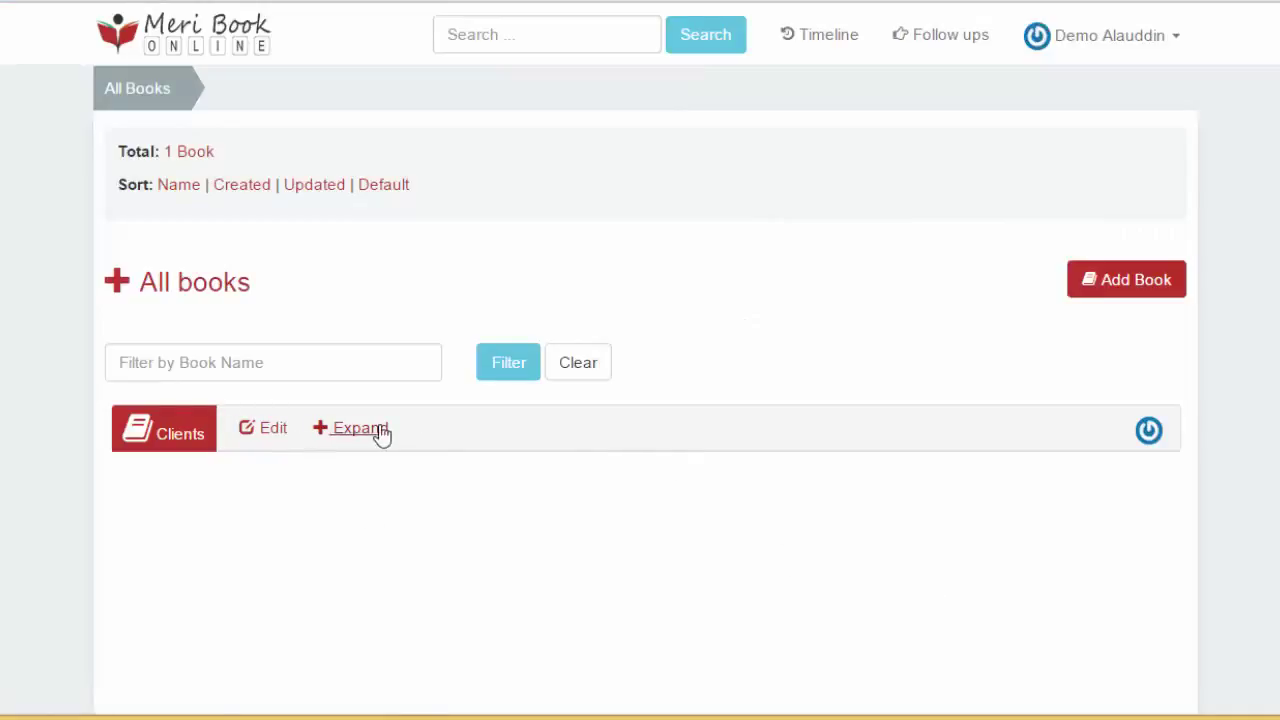
{"action": "left_click", "coordinate": [378, 432]}
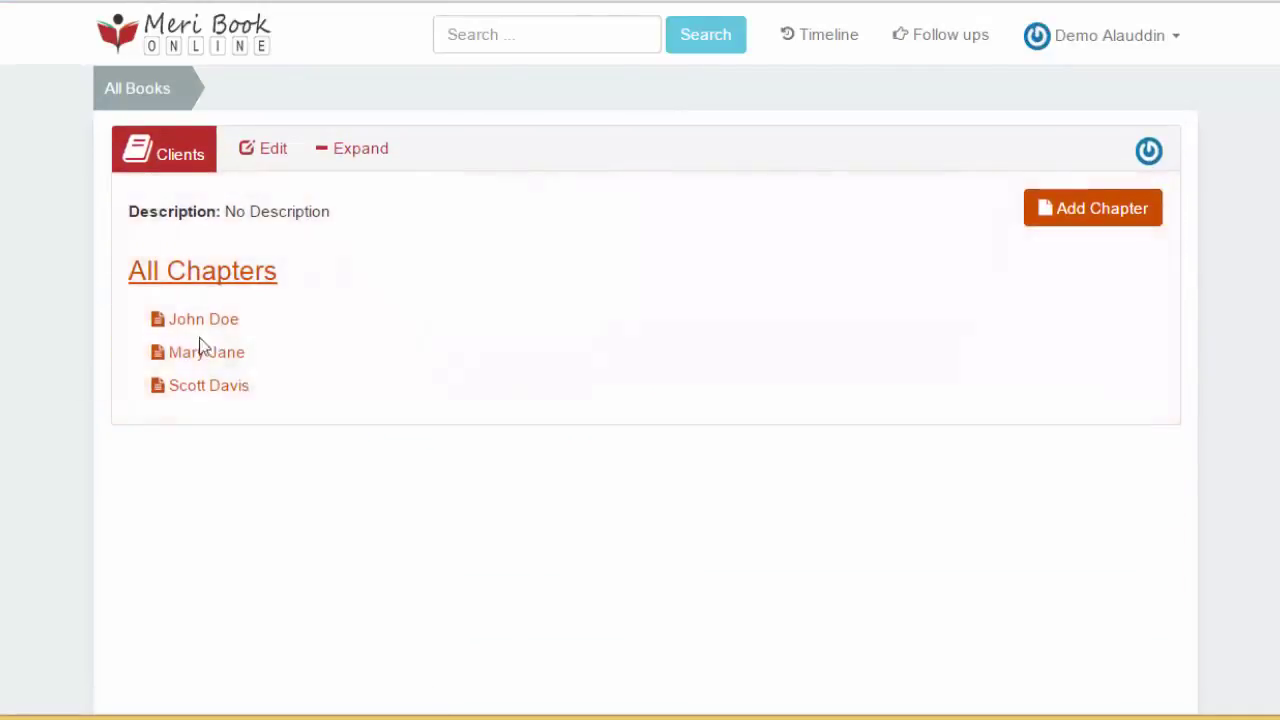
{"action": "scroll", "coordinate": [290, 440], "scroll_direction": "up", "scroll_amount": 1}
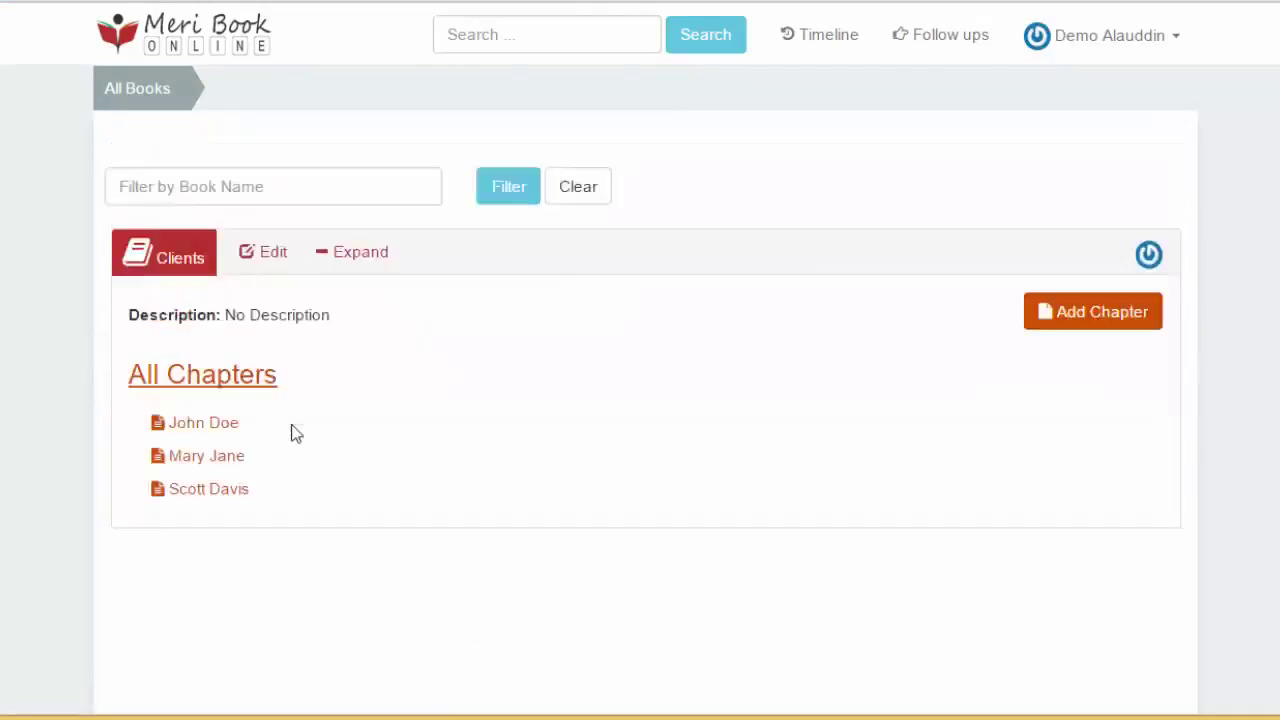
{"action": "scroll", "coordinate": [293, 425], "scroll_direction": "up", "scroll_amount": 2}
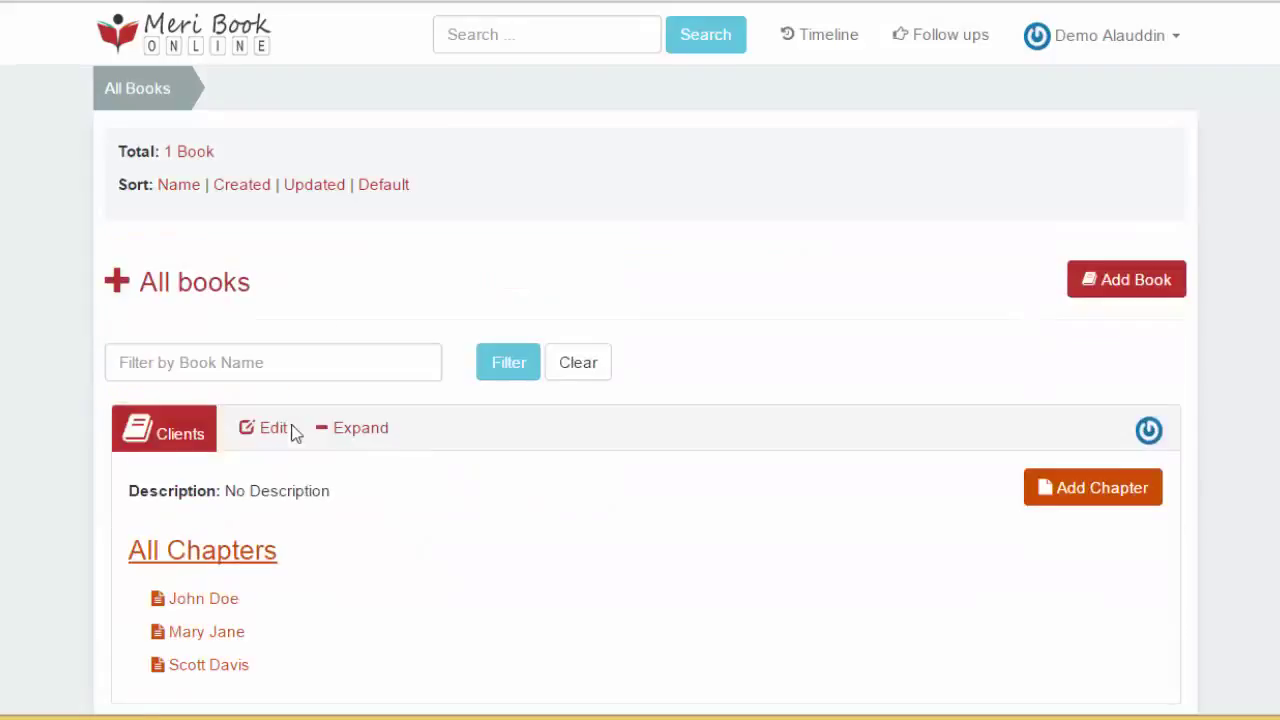
{"action": "left_click", "coordinate": [503, 30]}
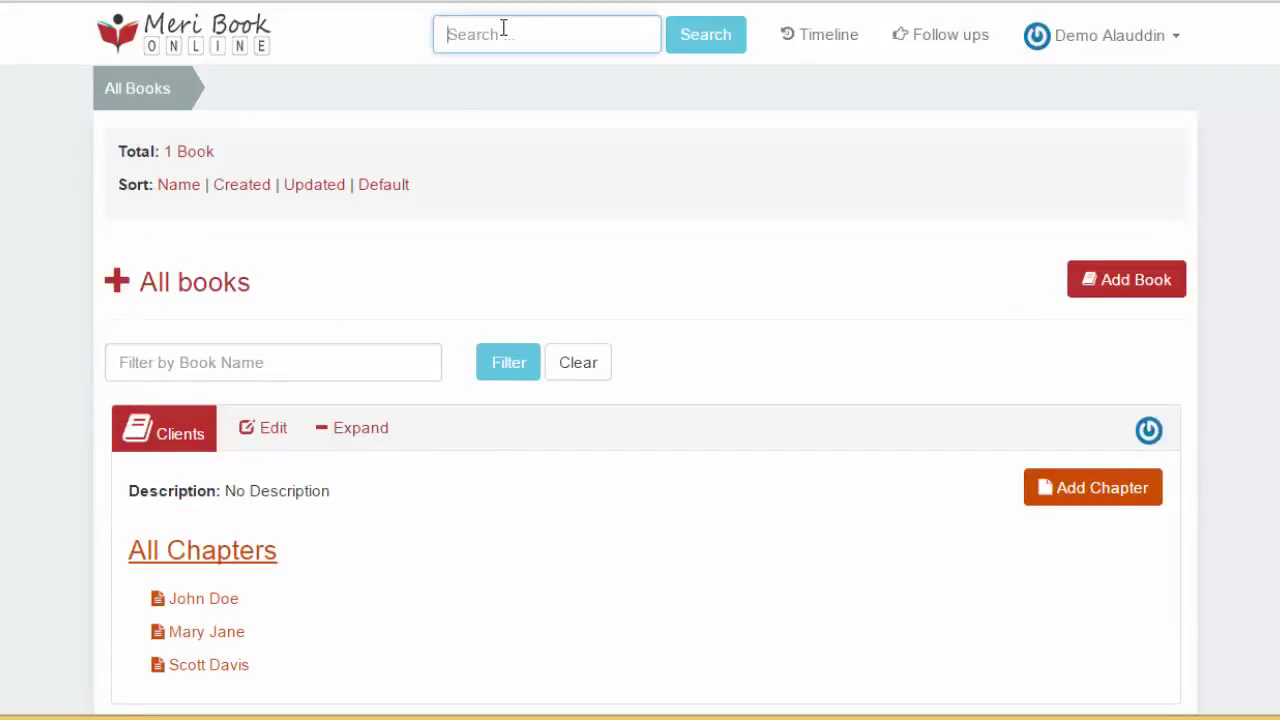
{"action": "left_click", "coordinate": [178, 87]}
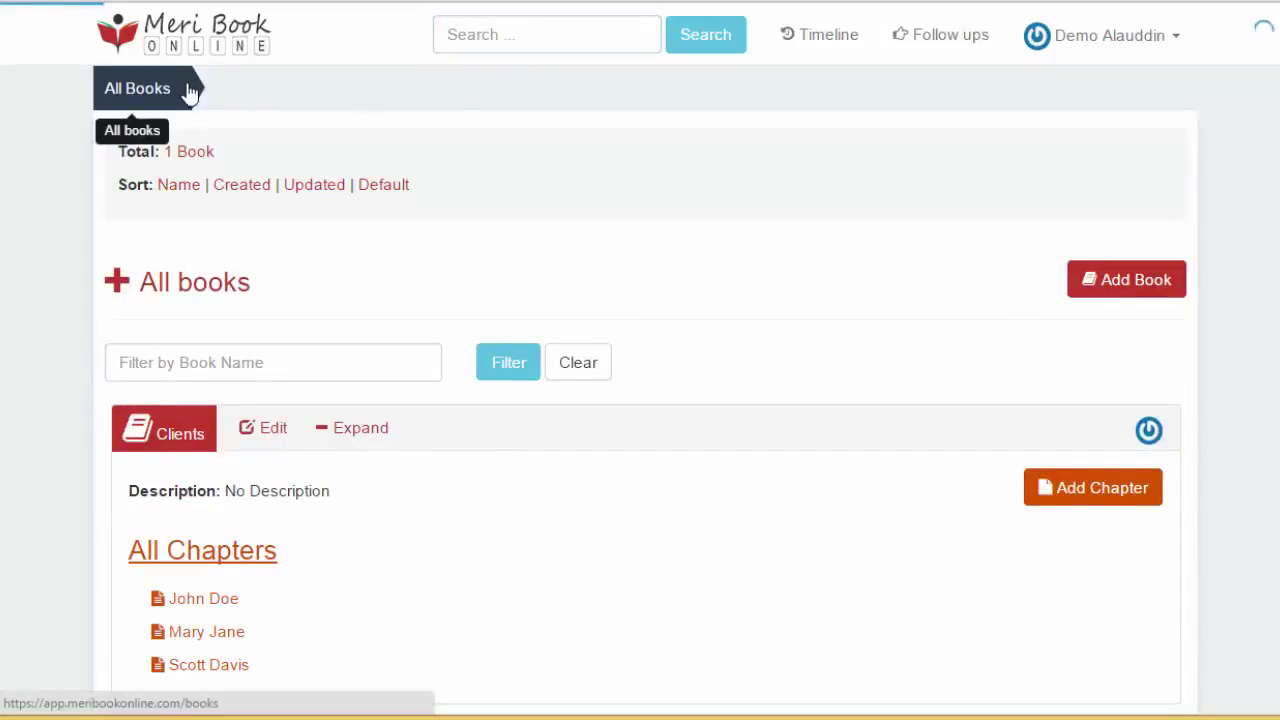
{"action": "left_click", "coordinate": [551, 32]}
{"action": "type", "text": "i"}
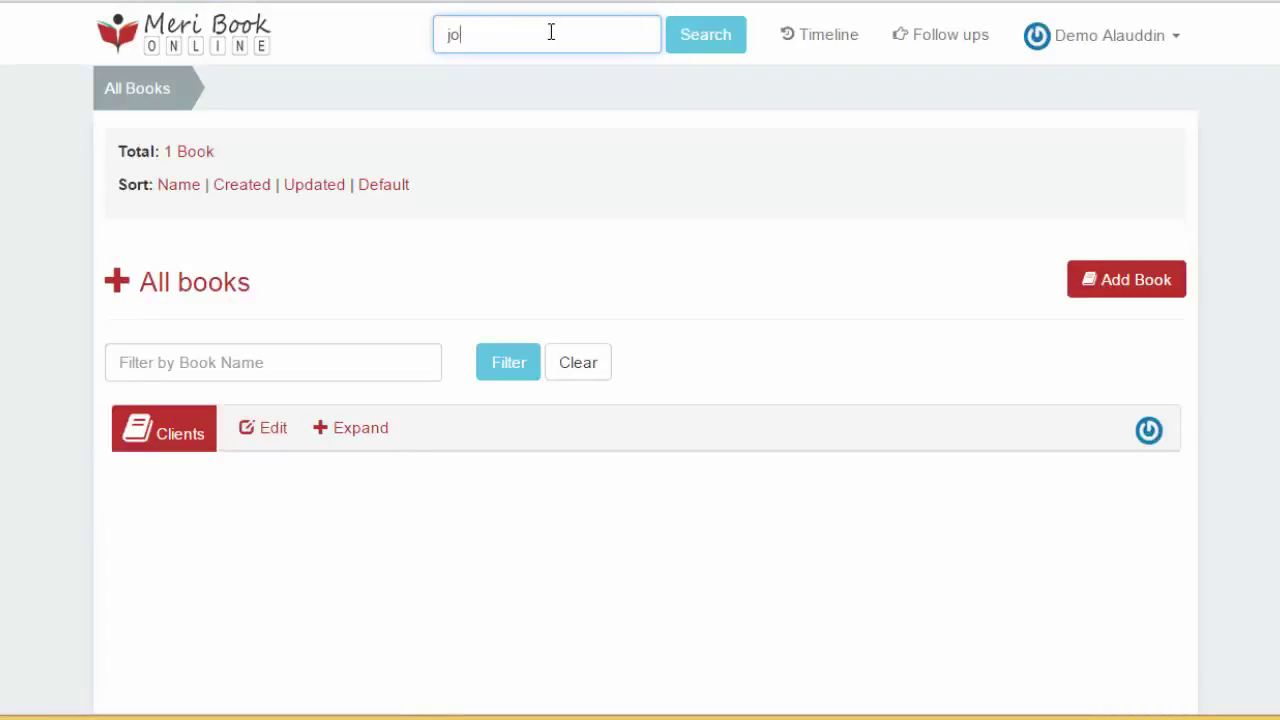
{"action": "type", "text": "doe"}
{"action": "key", "text": "Return"}
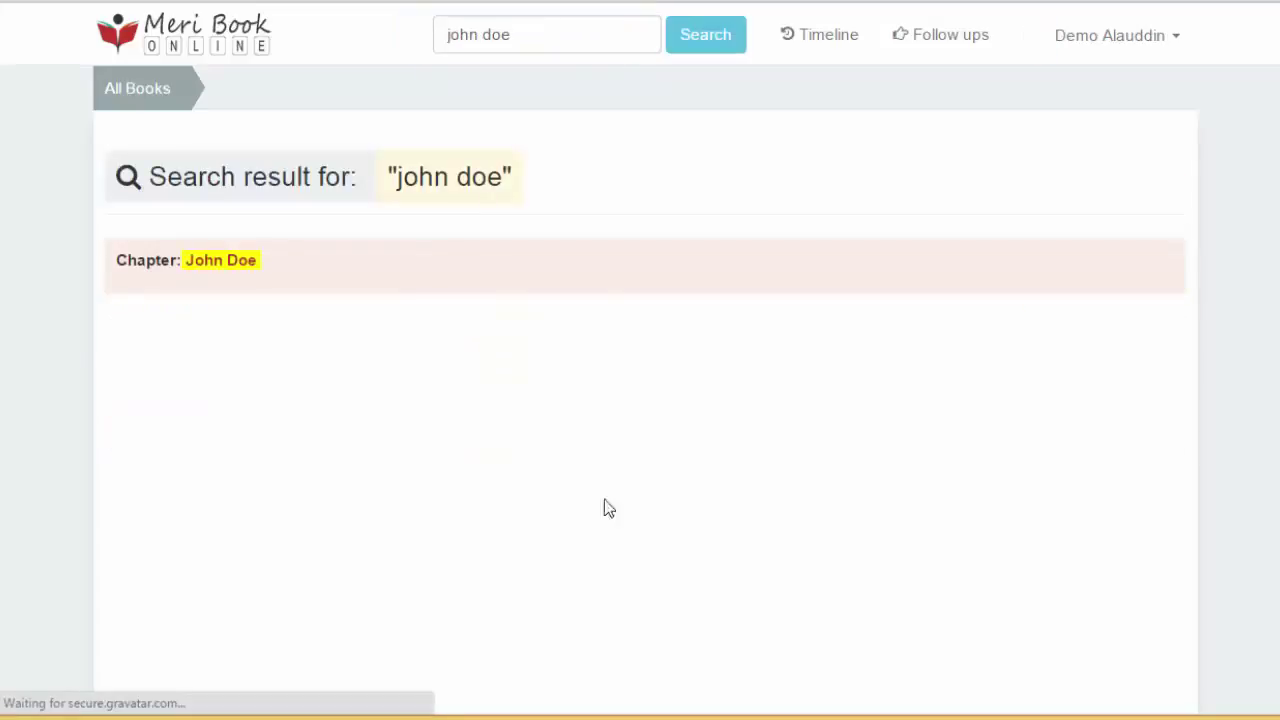
Open the John Doe result, view its Welcome Kit Sent notes, then return to Clients.
{"action": "left_click", "coordinate": [221, 264]}
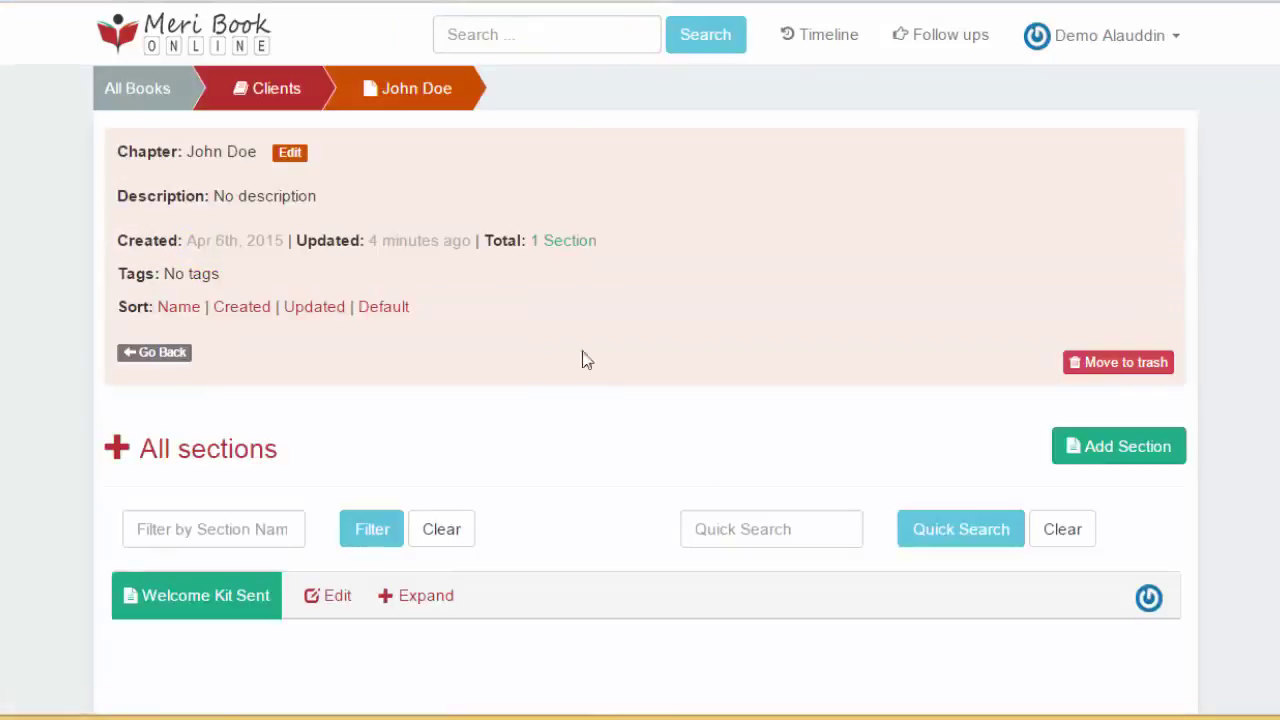
{"action": "left_click", "coordinate": [418, 598]}
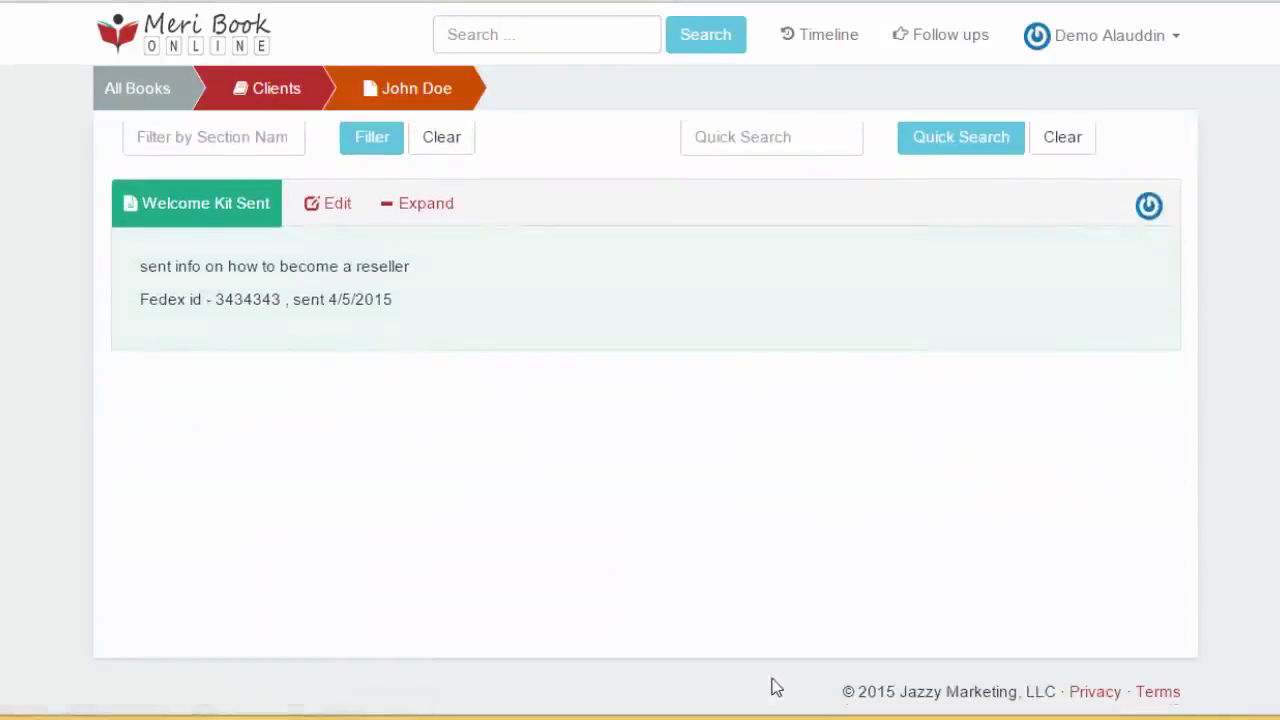
{"action": "scroll", "coordinate": [563, 334], "scroll_direction": "up", "scroll_amount": 1}
{"action": "scroll", "coordinate": [565, 333], "scroll_direction": "up", "scroll_amount": 3}
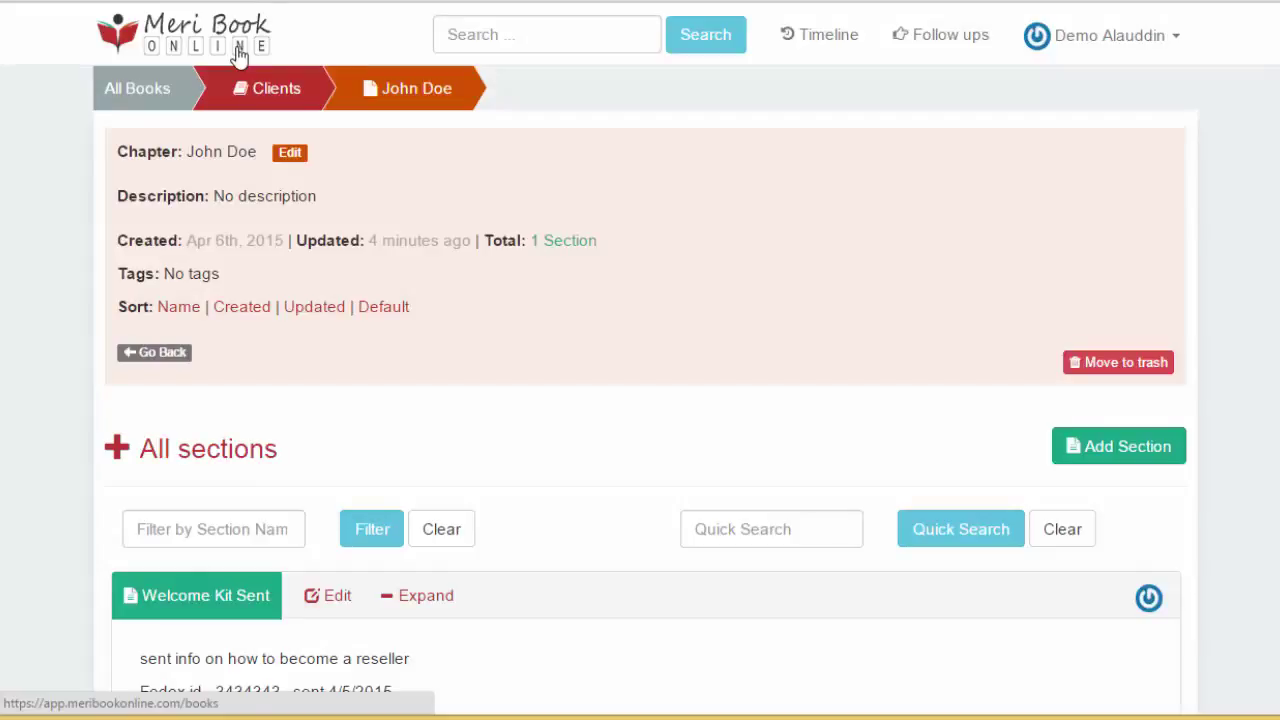
{"action": "left_click", "coordinate": [291, 91]}
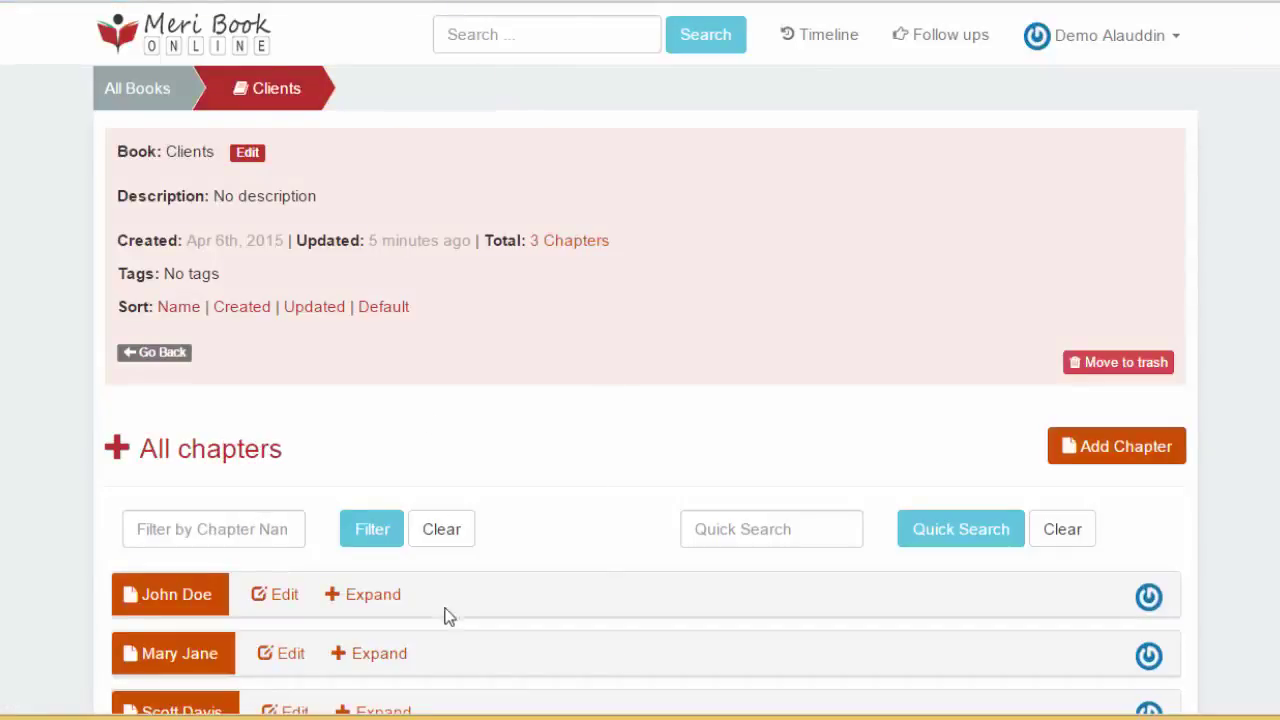
Open John Doe's Welcome Kit sent section in edit mode.
{"action": "left_click", "coordinate": [386, 597]}
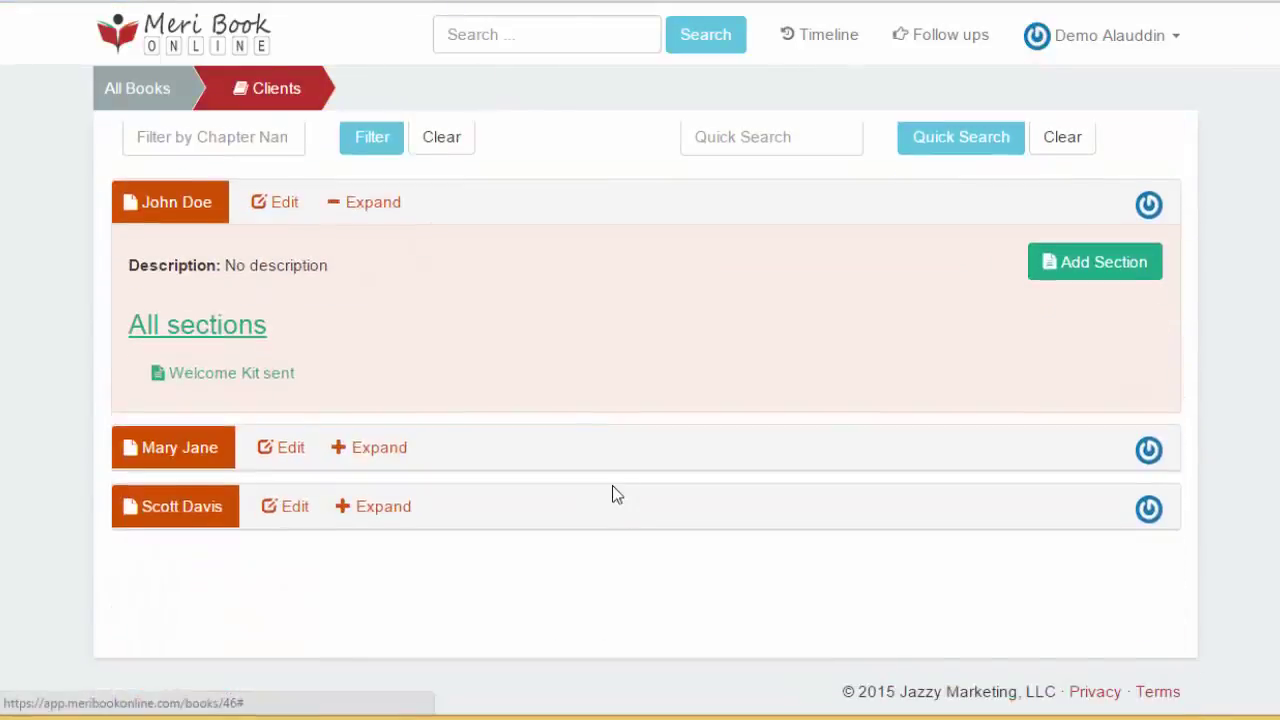
{"action": "left_click", "coordinate": [228, 375]}
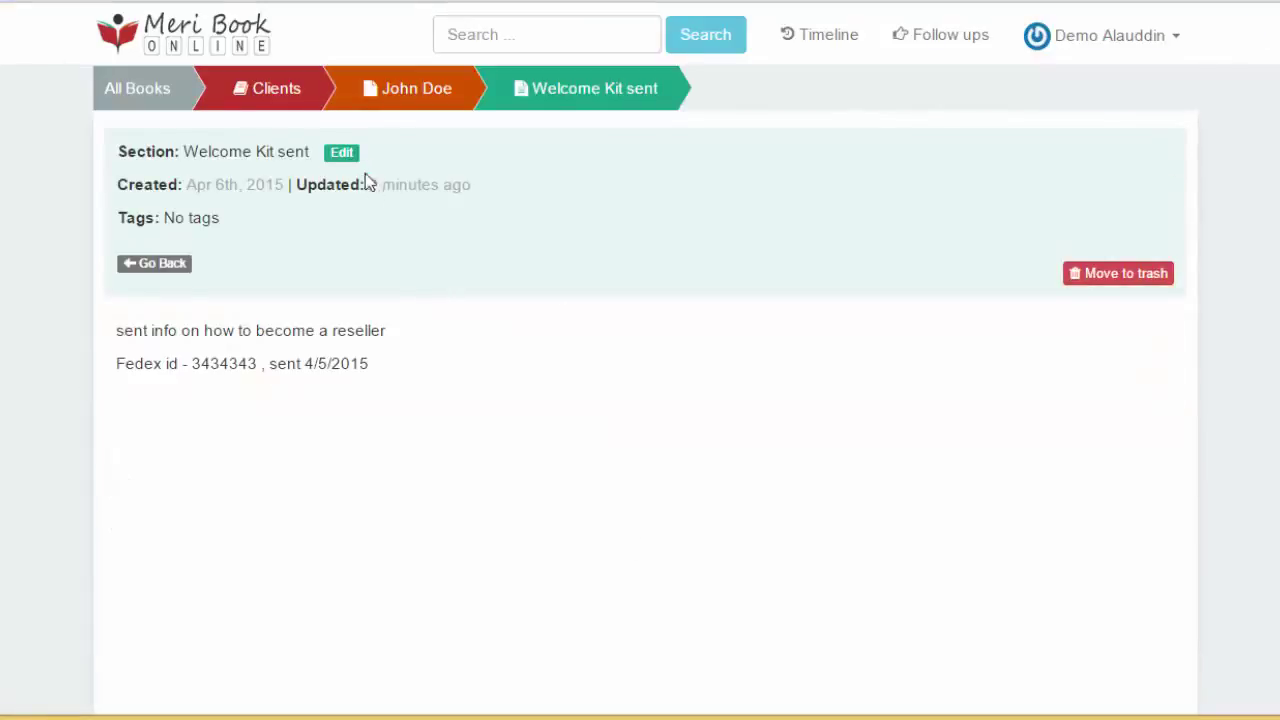
{"action": "left_click", "coordinate": [345, 153]}
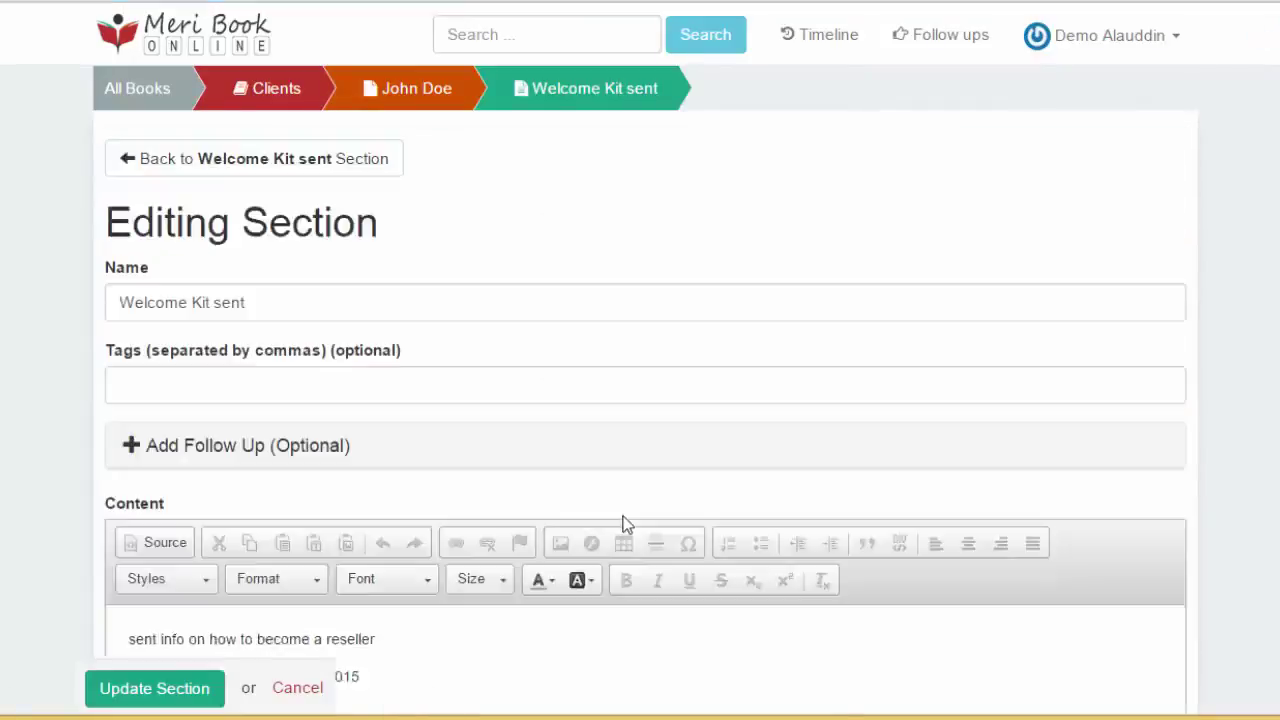
{"action": "scroll", "coordinate": [622, 524], "scroll_direction": "down", "scroll_amount": 5}
{"action": "scroll", "coordinate": [624, 516], "scroll_direction": "down", "scroll_amount": 5}
{"action": "scroll", "coordinate": [371, 449], "scroll_direction": "up", "scroll_amount": 3}
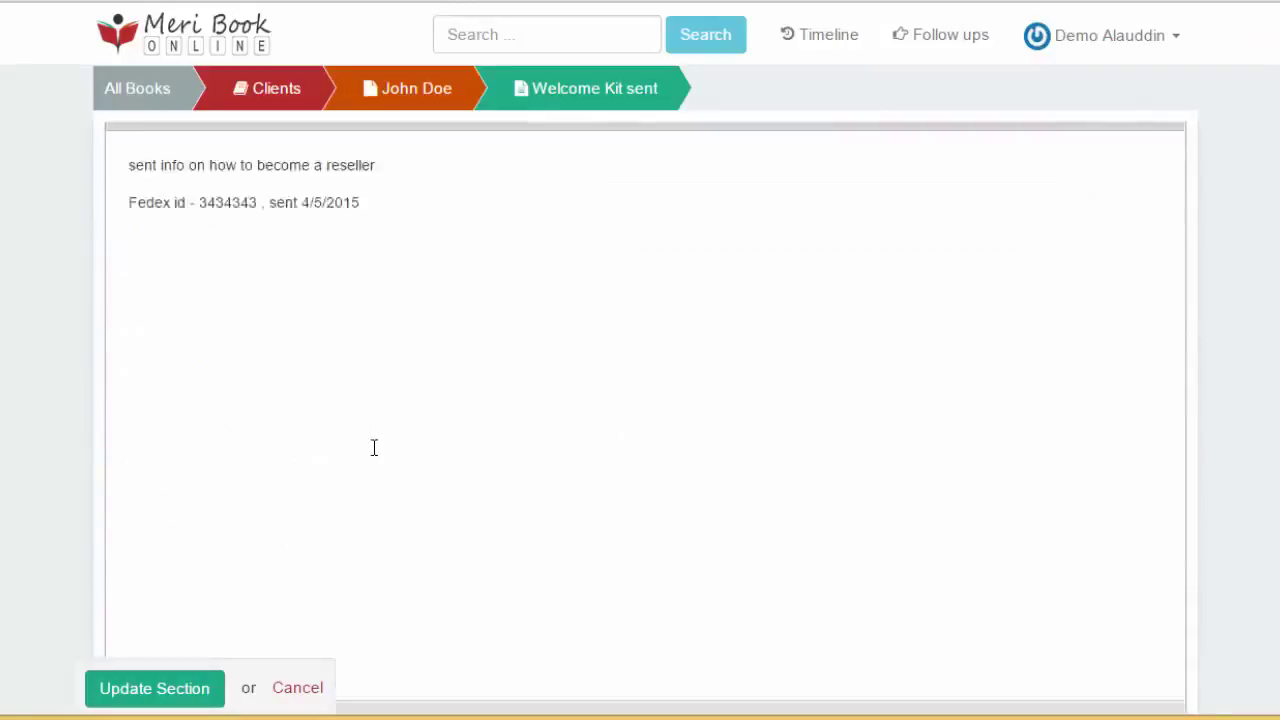
{"action": "scroll", "coordinate": [371, 449], "scroll_direction": "up", "scroll_amount": 1}
{"action": "scroll", "coordinate": [371, 449], "scroll_direction": "down", "scroll_amount": 2}
{"action": "left_click", "coordinate": [374, 447]}
{"action": "scroll", "coordinate": [374, 447], "scroll_direction": "down", "scroll_amount": 2}
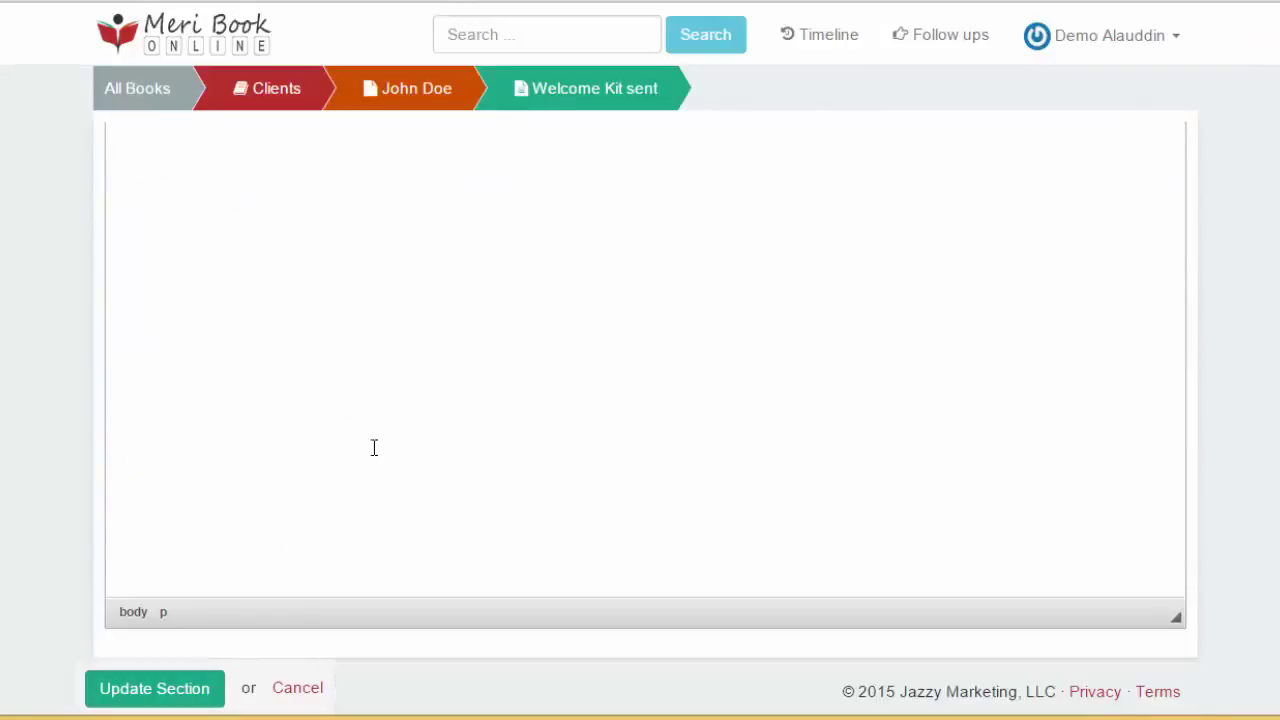
{"action": "scroll", "coordinate": [374, 440], "scroll_direction": "up", "scroll_amount": 5}
Add the follow-up 'check with john on reseller' dated April 10, 2015, and update the section.
{"action": "left_click", "coordinate": [350, 388]}
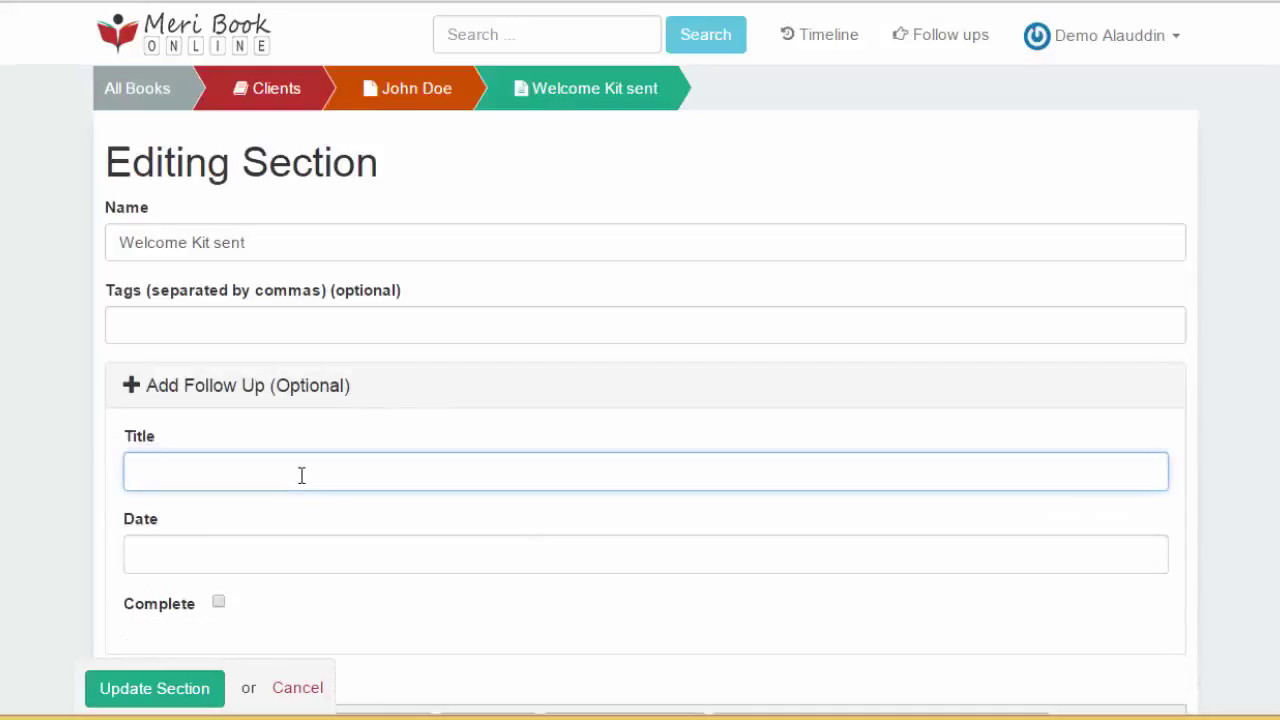
{"action": "type", "text": "check "}
{"action": "type", "text": "with john on re"}
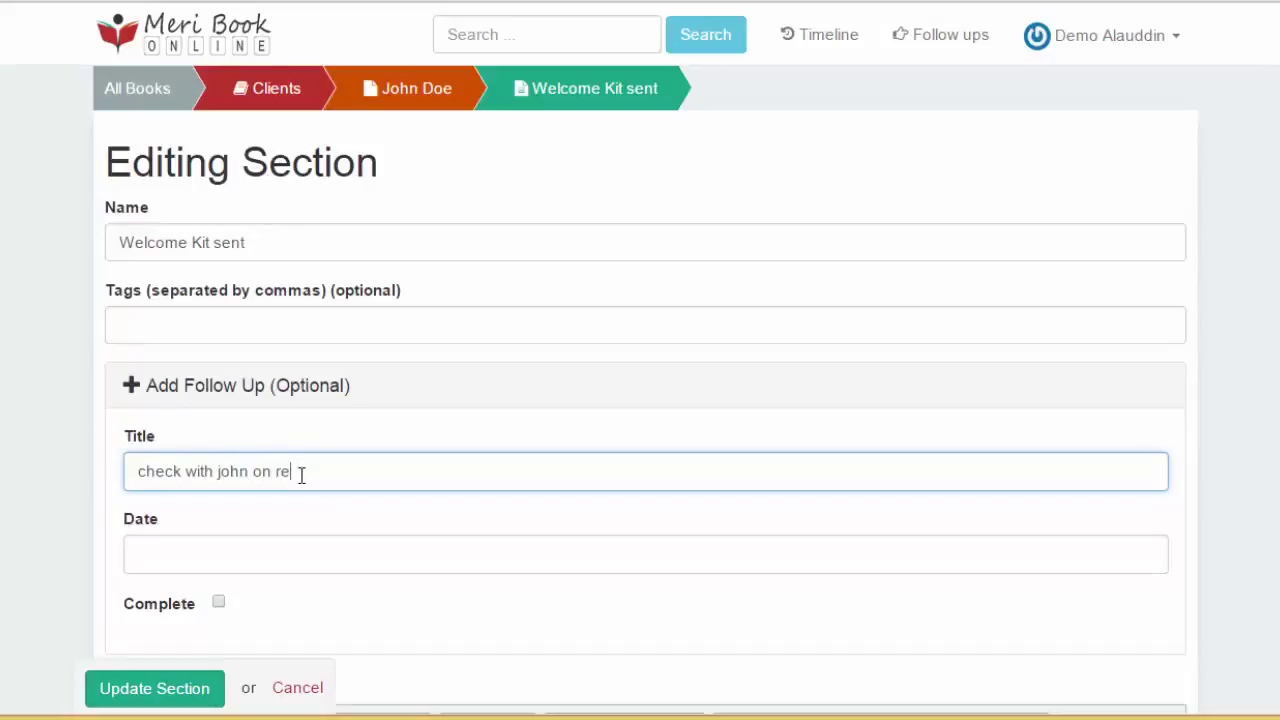
{"action": "type", "text": "seller"}
{"action": "key", "text": "Tab"}
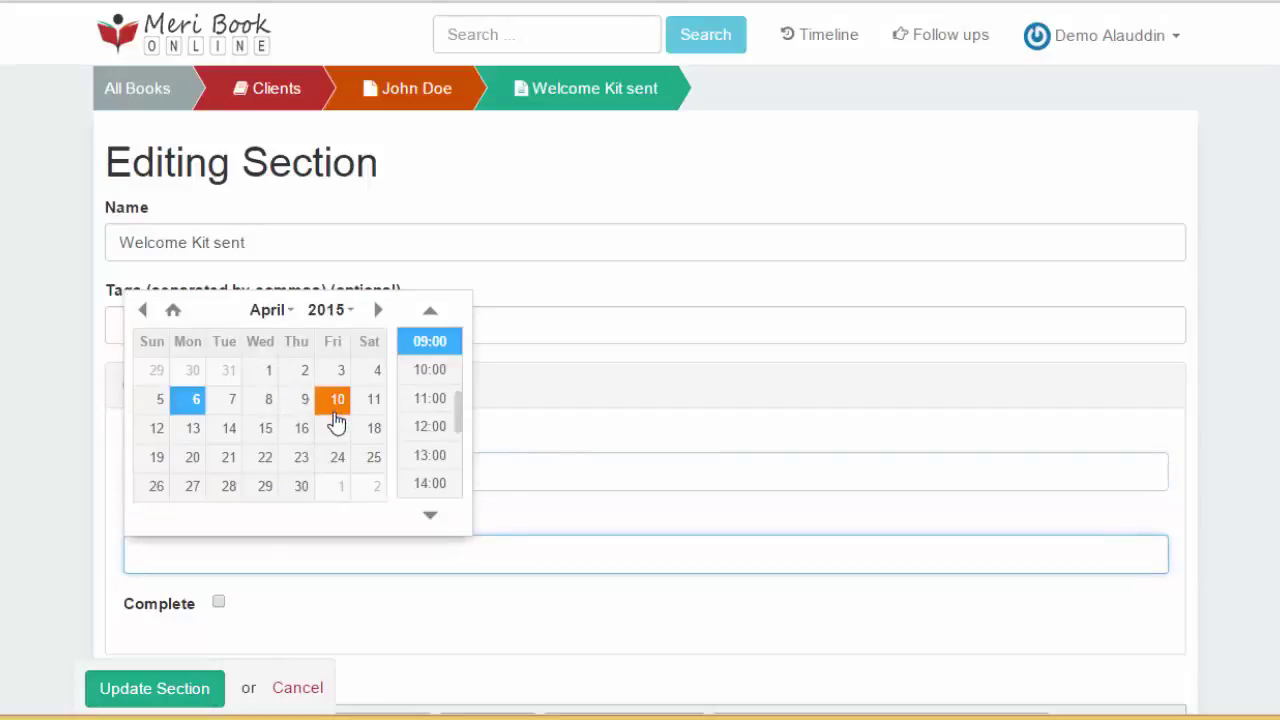
{"action": "left_click", "coordinate": [338, 400]}
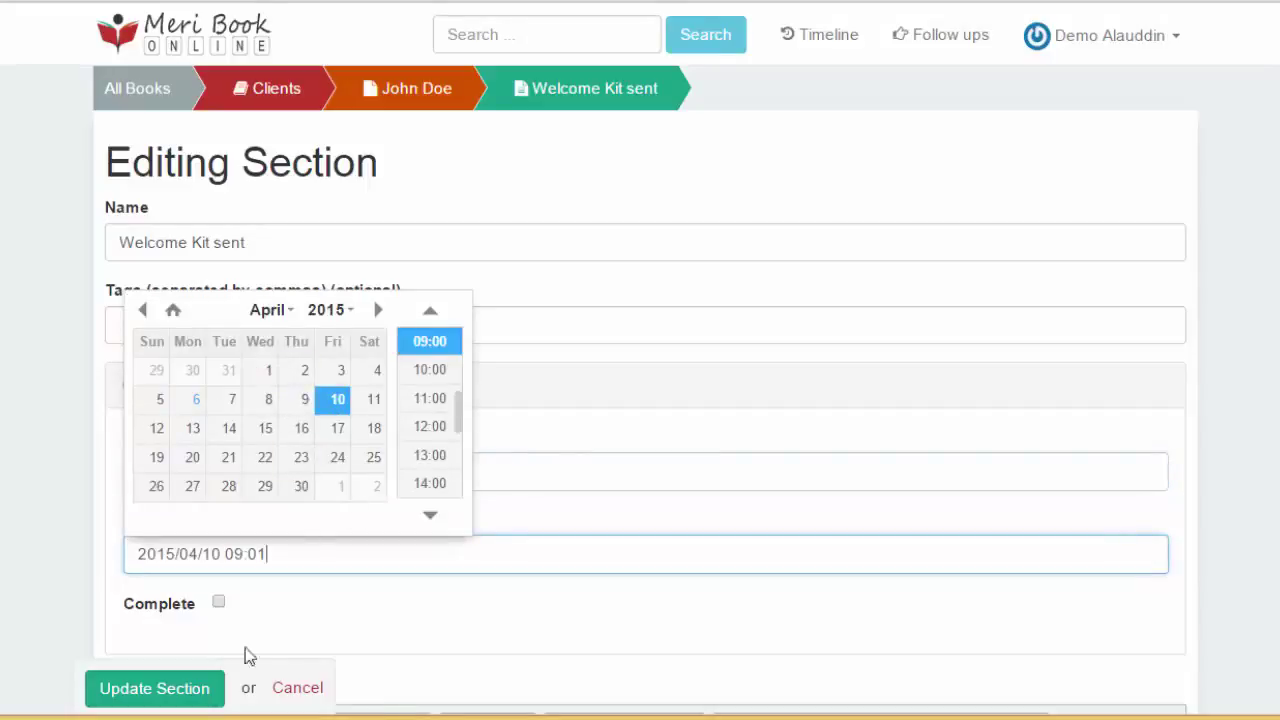
{"action": "left_click", "coordinate": [158, 688]}
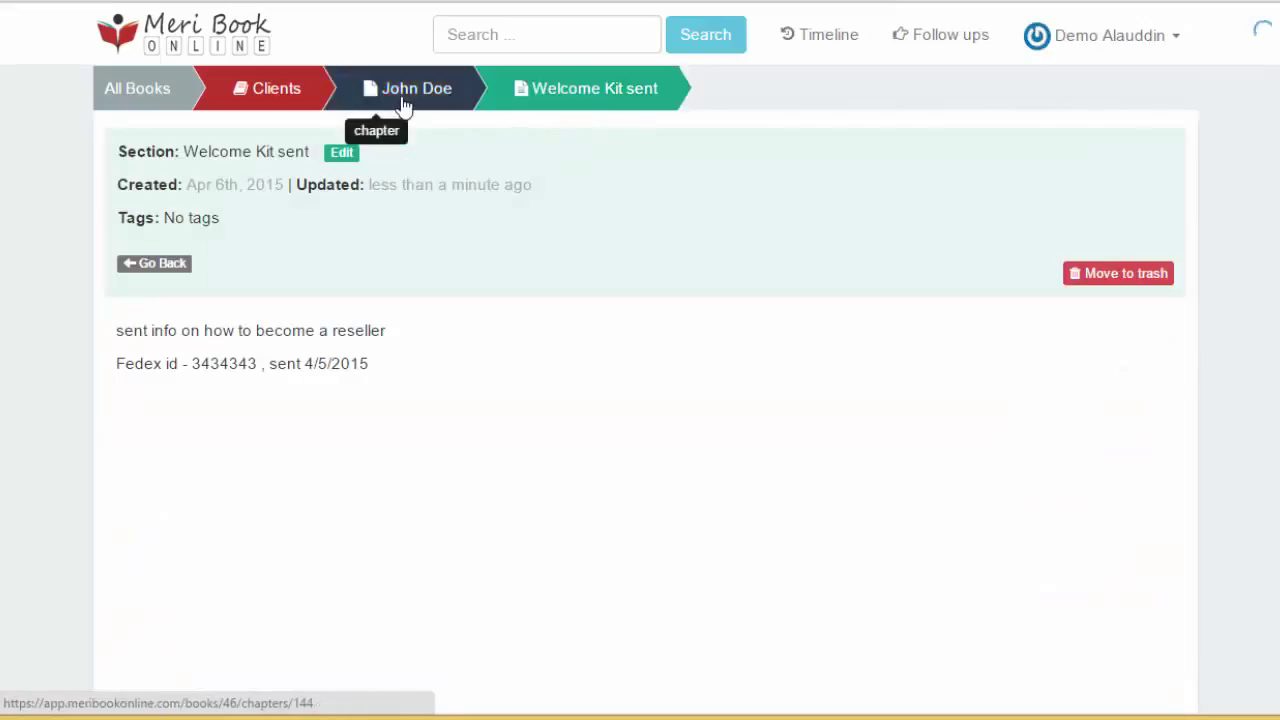
Return to the client's chapter, expand Welcome Kit Sent, and open the April 10 reseller follow-up's section.
{"action": "left_click", "coordinate": [402, 100]}
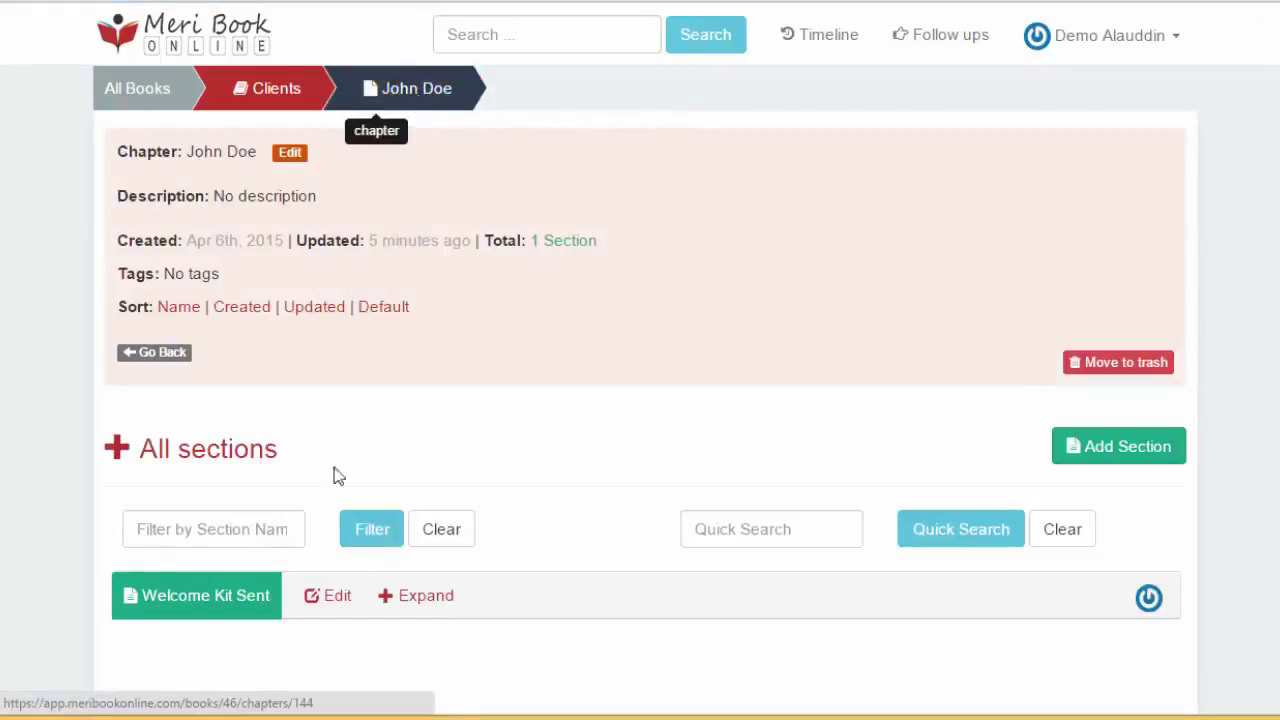
{"action": "left_click", "coordinate": [433, 600]}
{"action": "scroll", "coordinate": [414, 420], "scroll_direction": "down", "scroll_amount": 3}
{"action": "scroll", "coordinate": [414, 420], "scroll_direction": "up", "scroll_amount": 2}
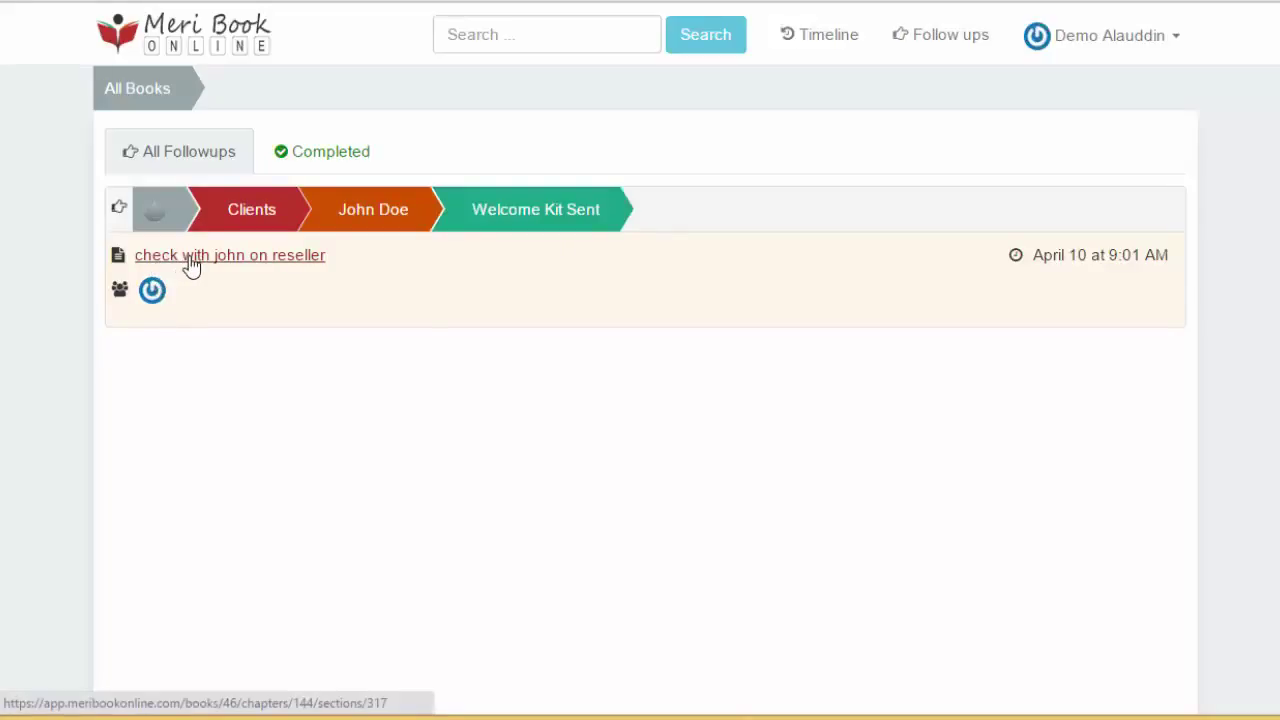
{"action": "left_click", "coordinate": [258, 258]}
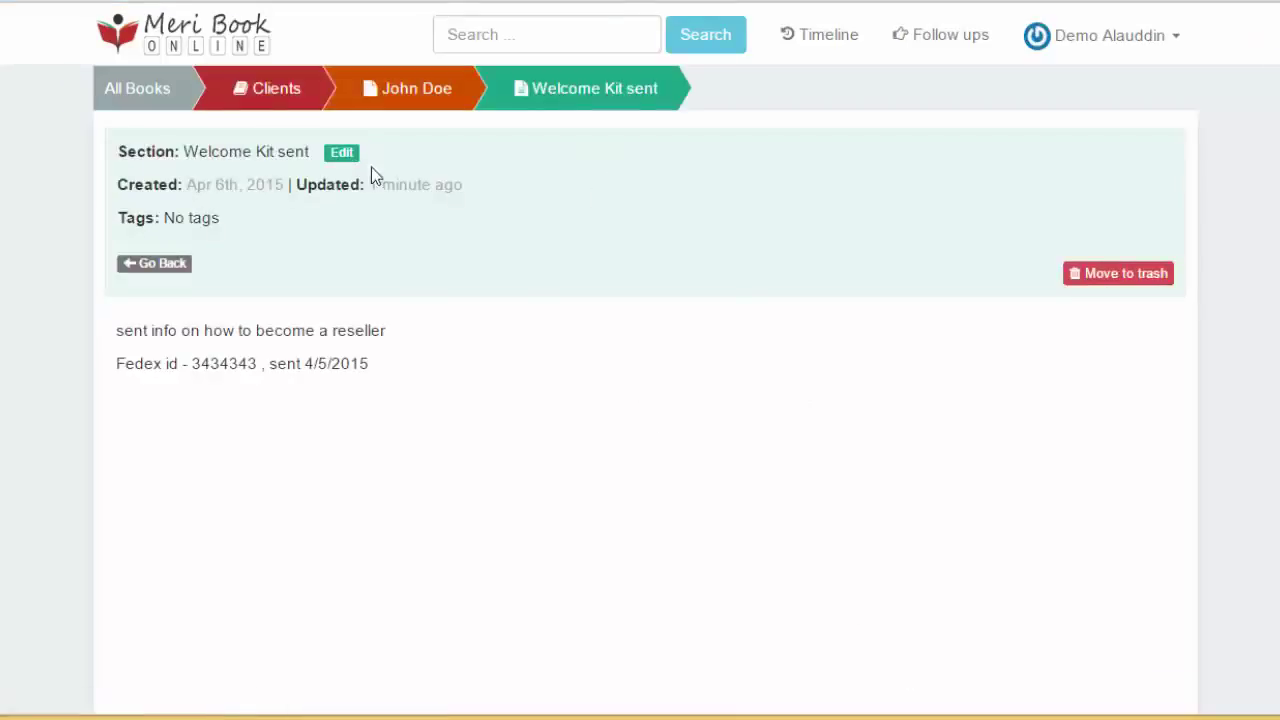
Mark the reseller follow-up Complete, update the section, and confirm it under Completed follow-ups.
{"action": "left_click", "coordinate": [340, 155]}
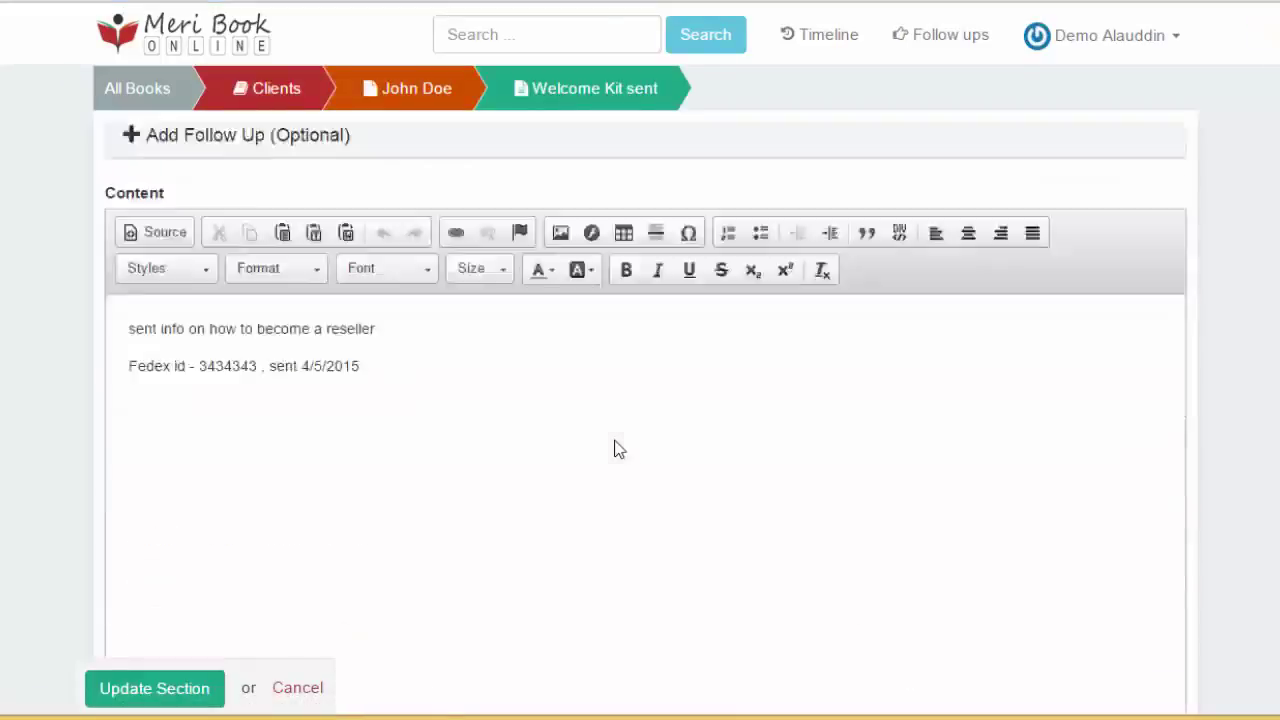
{"action": "scroll", "coordinate": [614, 449], "scroll_direction": "up", "scroll_amount": 5}
{"action": "left_click", "coordinate": [255, 448]}
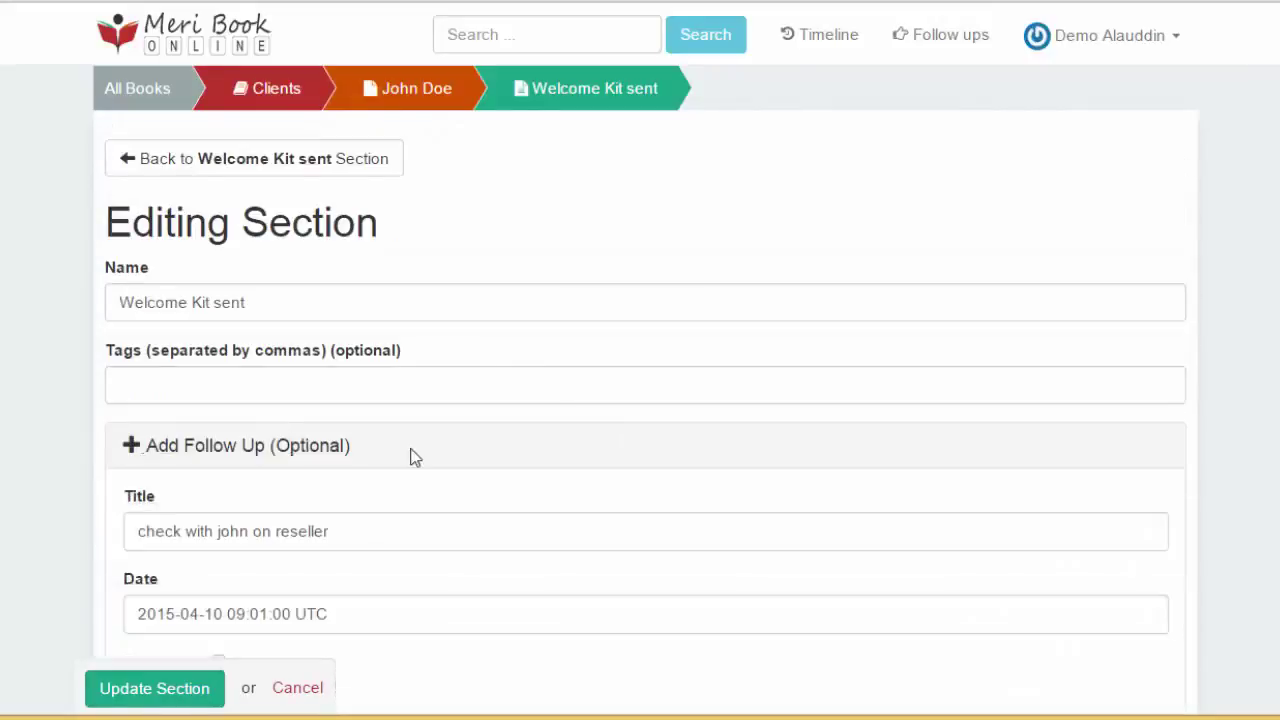
{"action": "scroll", "coordinate": [410, 457], "scroll_direction": "down", "scroll_amount": 3}
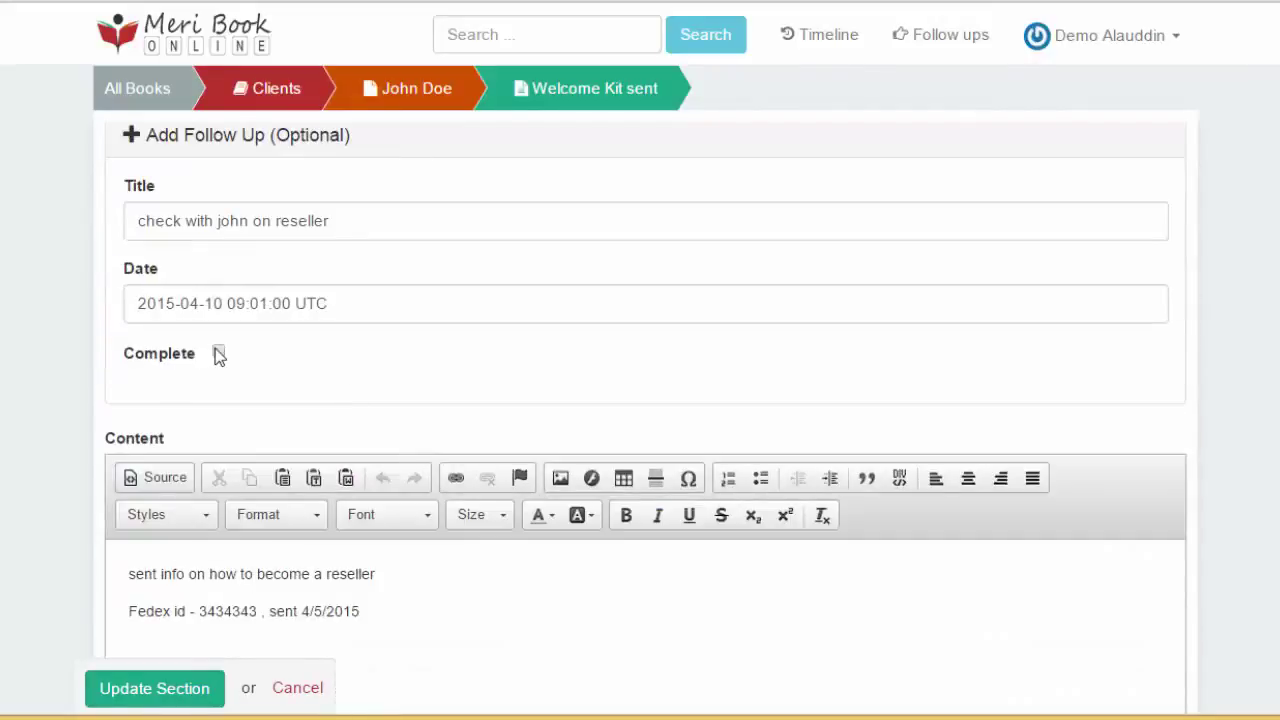
{"action": "left_click", "coordinate": [218, 352]}
{"action": "left_click", "coordinate": [188, 690]}
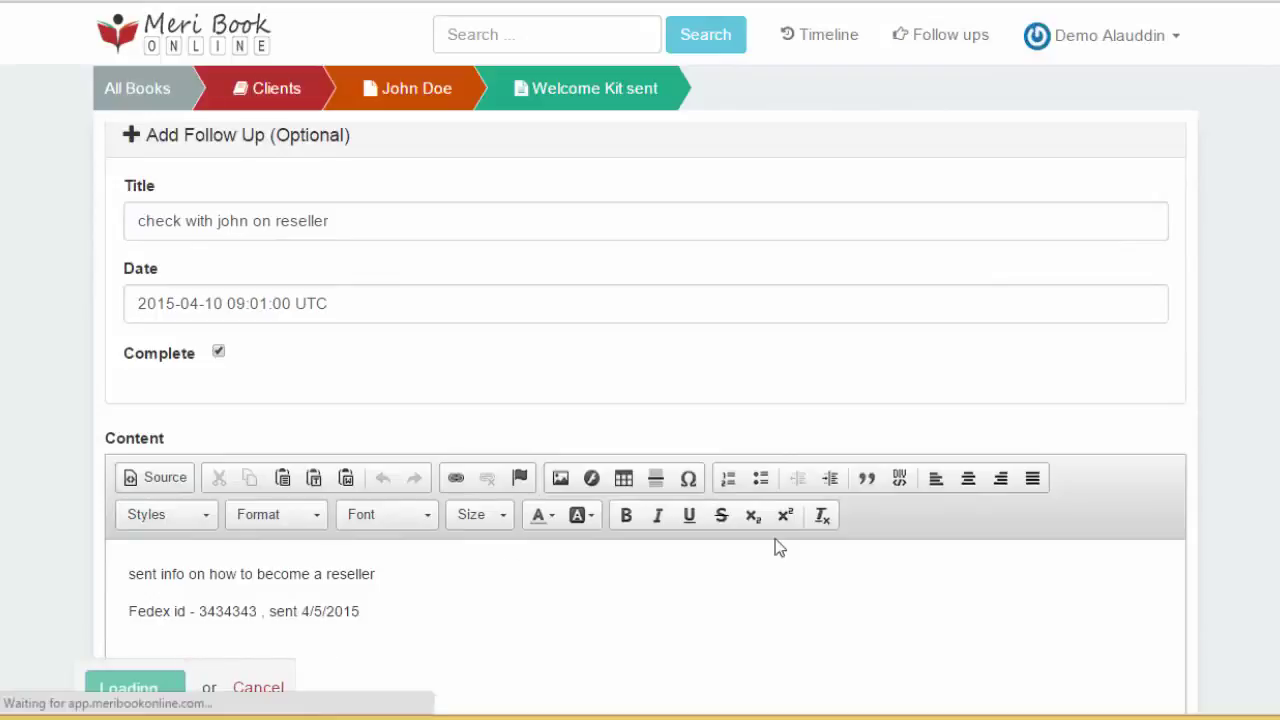
{"action": "left_click", "coordinate": [948, 50]}
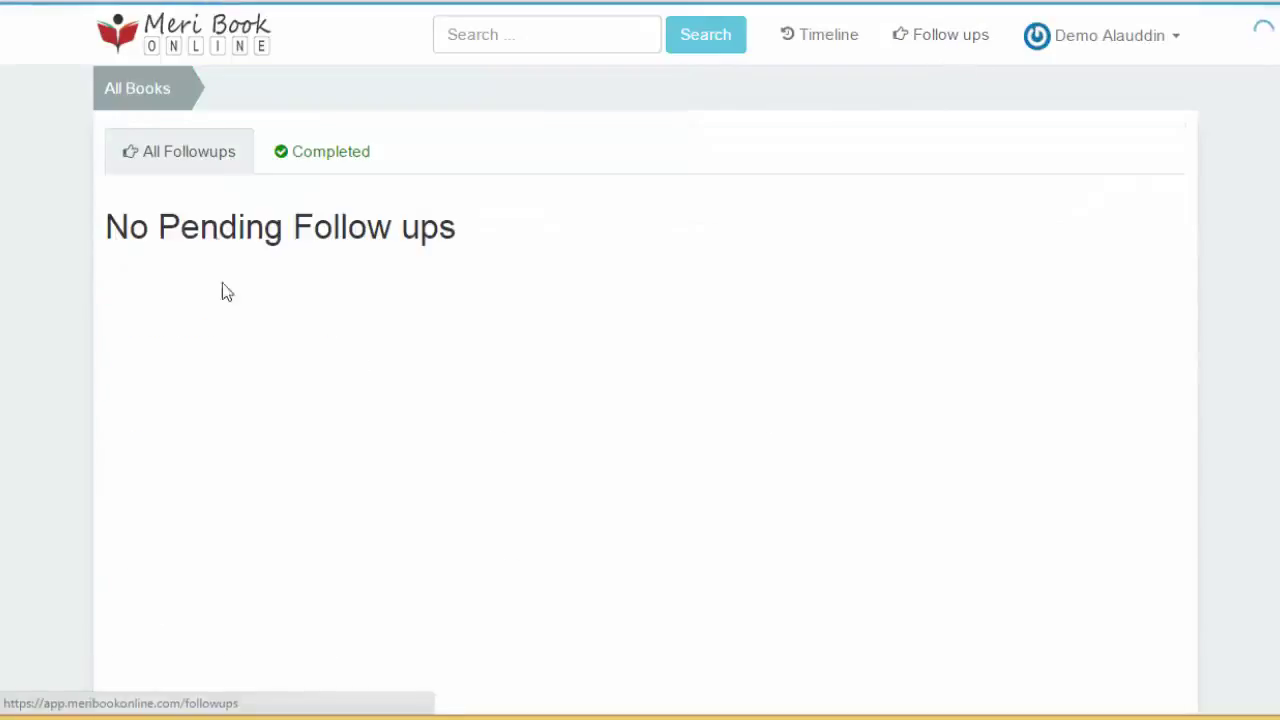
{"action": "left_click", "coordinate": [332, 158]}
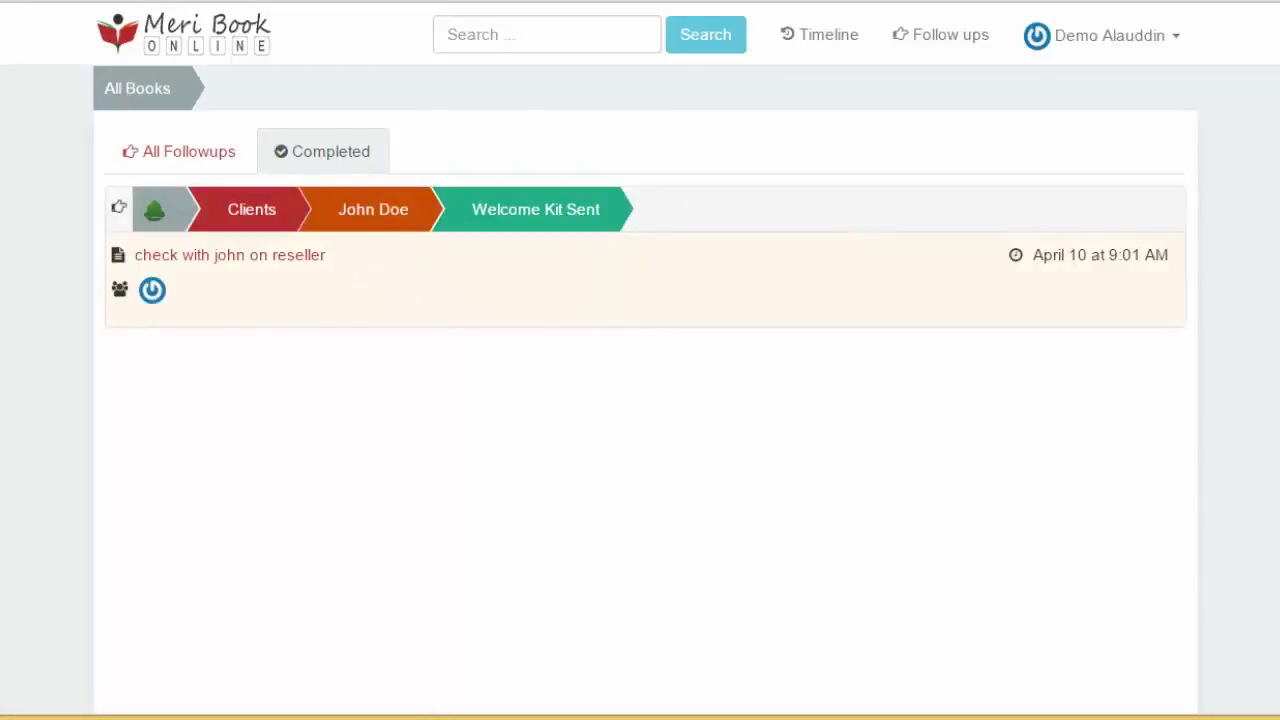